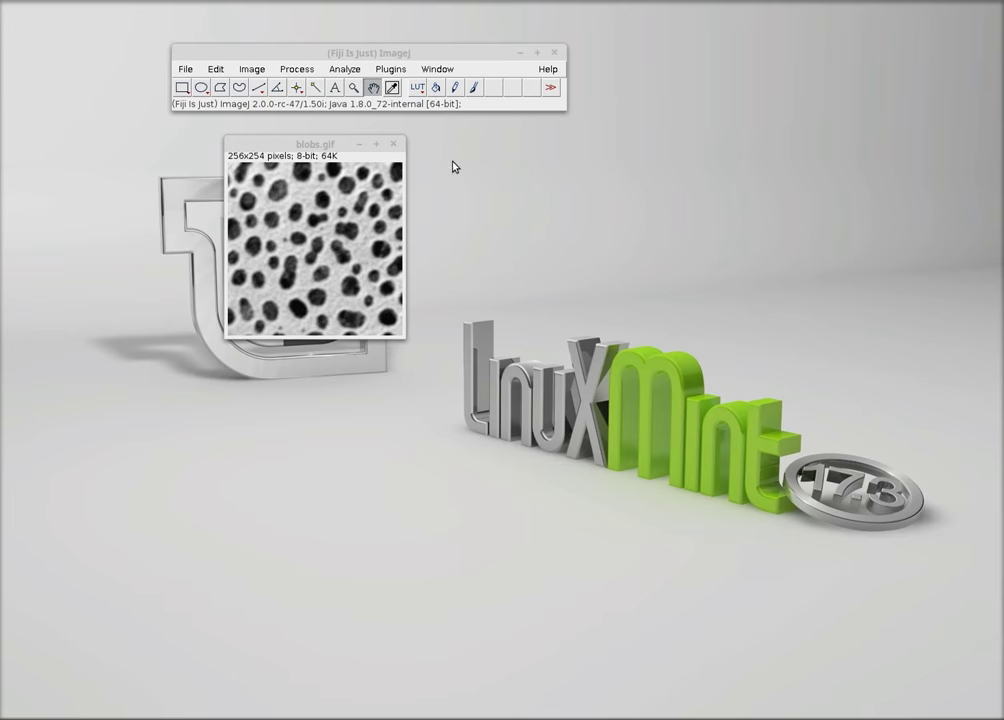
Nudge the blobs.gif window right and launch MorphoLibJ Morphological Segmentation on it
drag(300, 145, 308, 145)
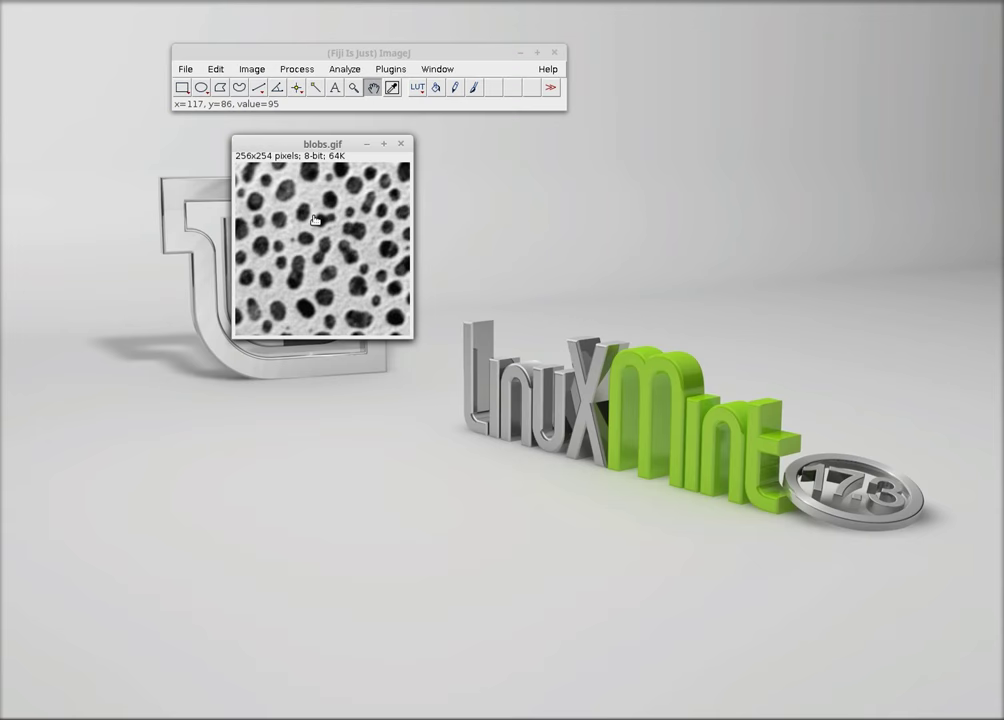
drag(314, 144, 331, 144)
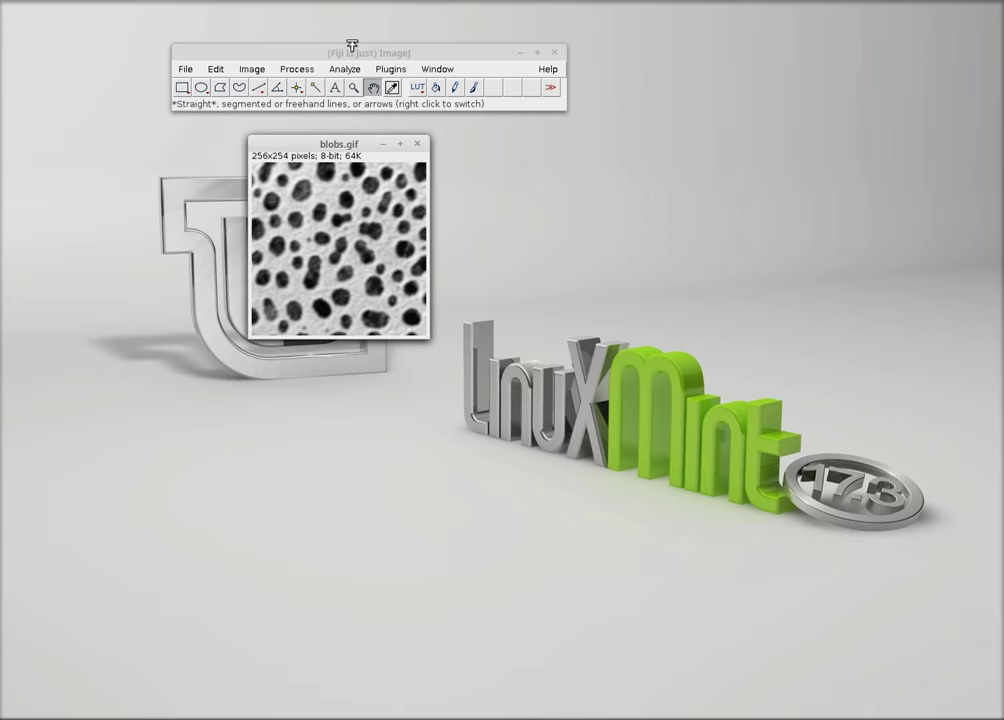
click(390, 70)
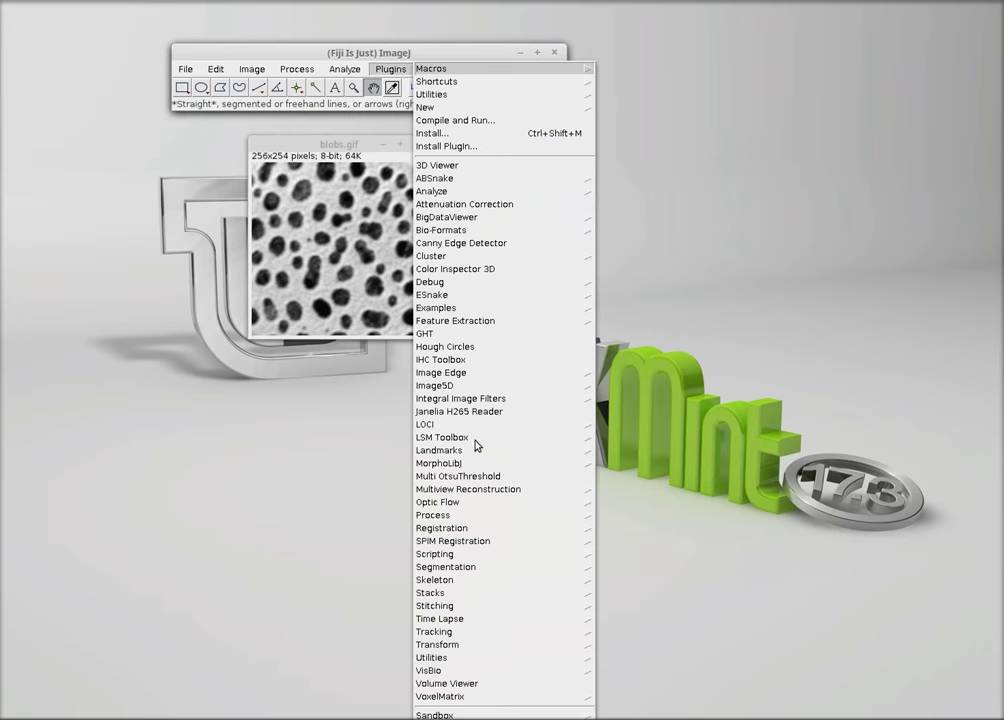
mouse_move(450, 463)
mouse_move(640, 503)
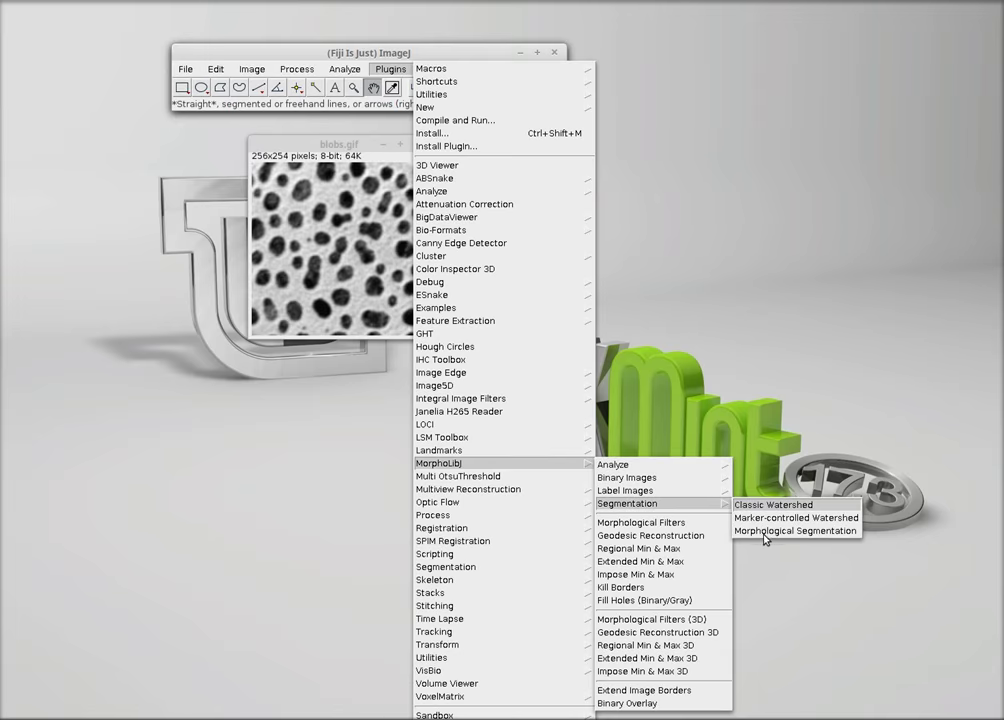
click(766, 531)
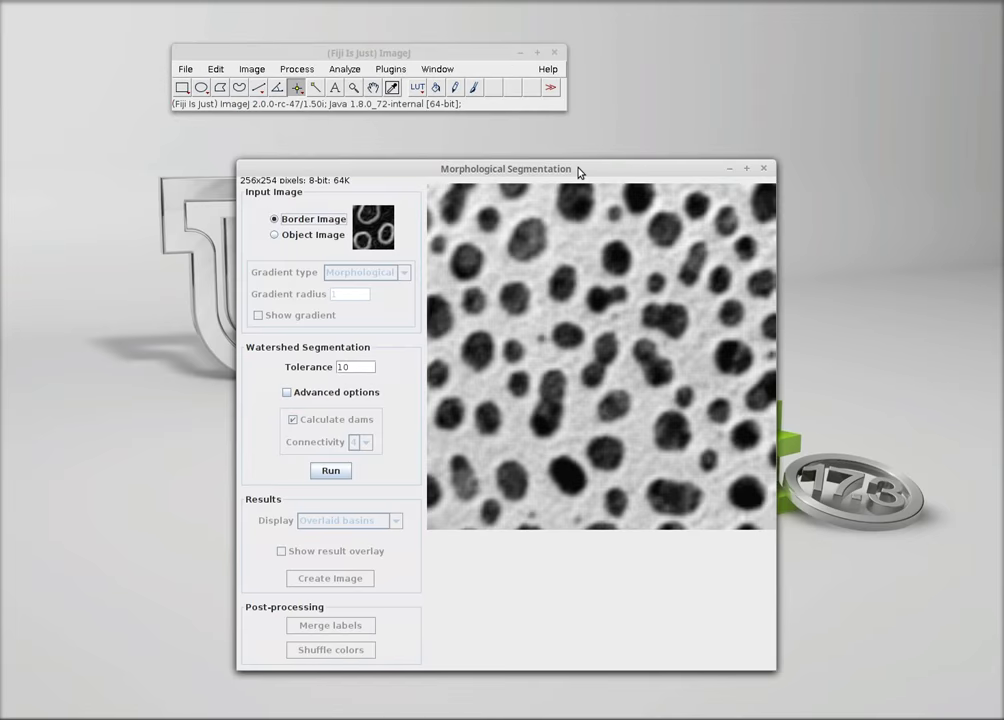
drag(578, 172, 521, 148)
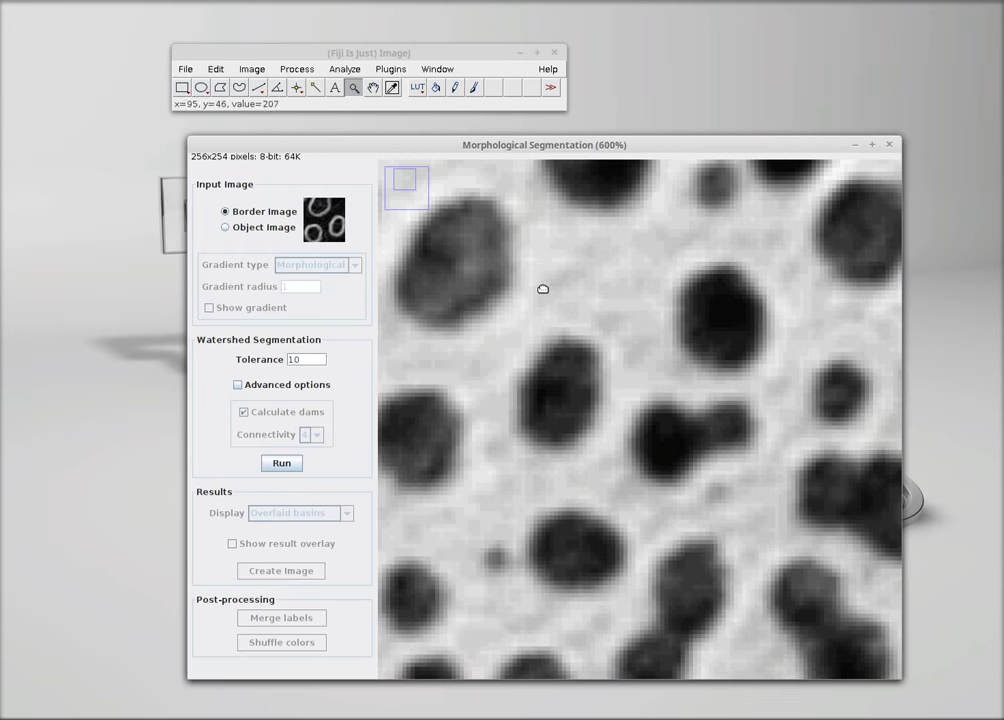
right_click(542, 287)
click(616, 202)
click(372, 87)
drag(590, 377, 634, 228)
drag(589, 426, 605, 378)
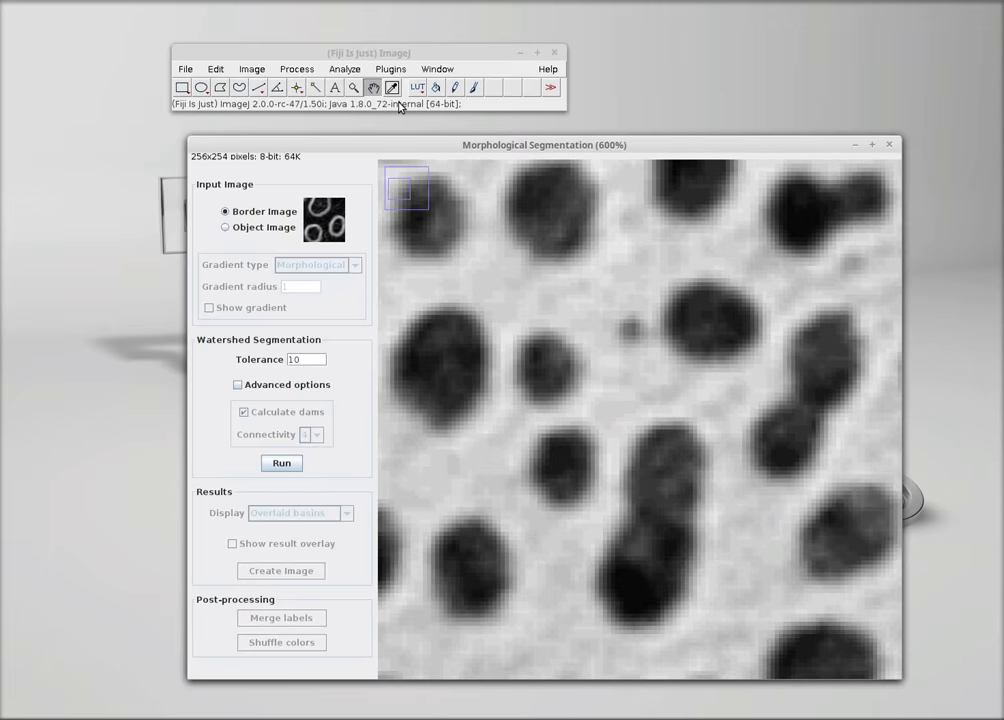
click(355, 89)
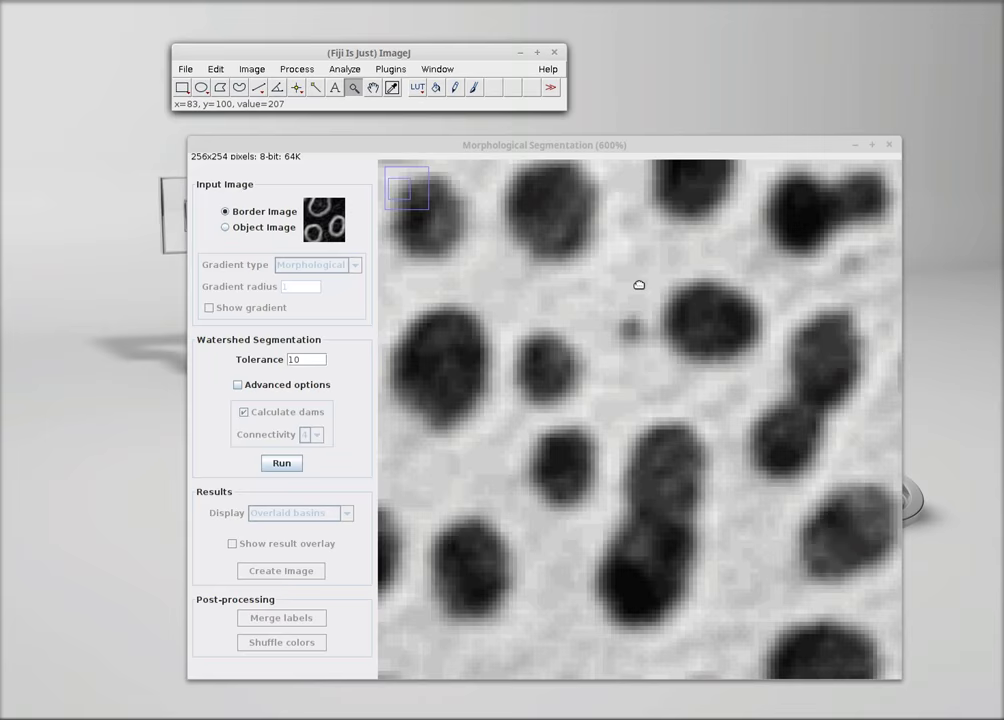
right_click(598, 363)
right_click(597, 362)
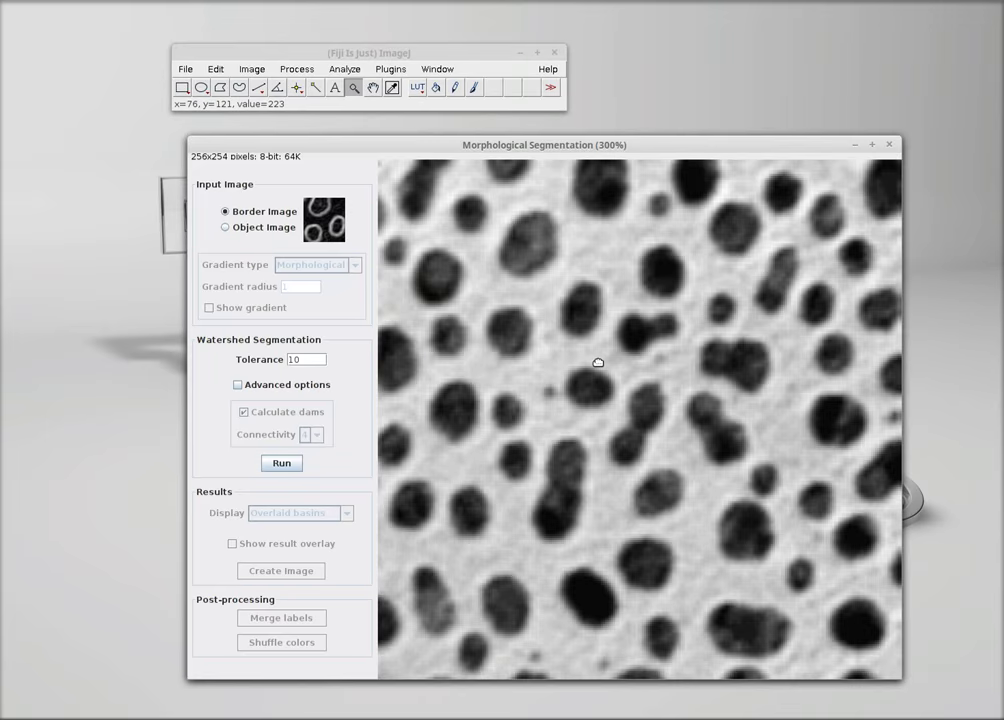
right_click(596, 361)
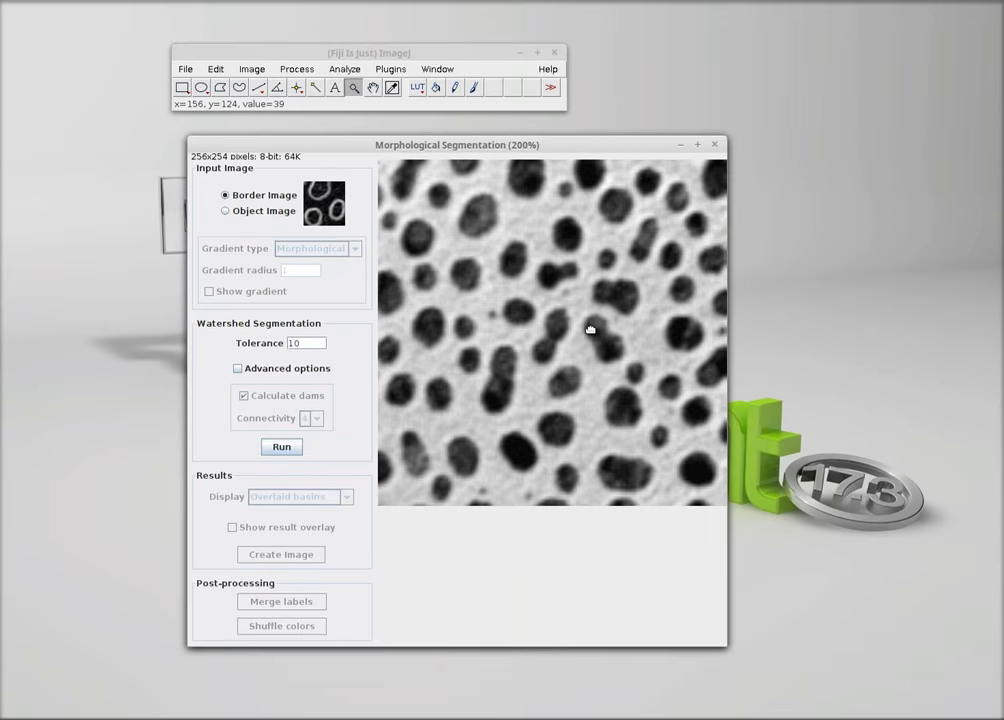
click(372, 88)
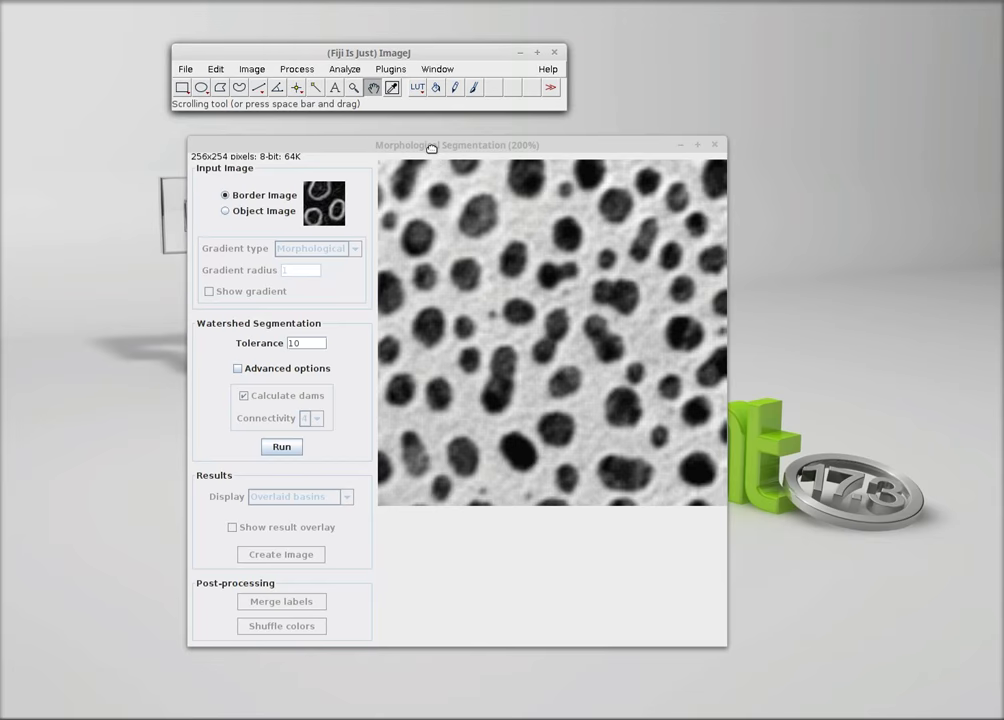
drag(433, 152, 424, 148)
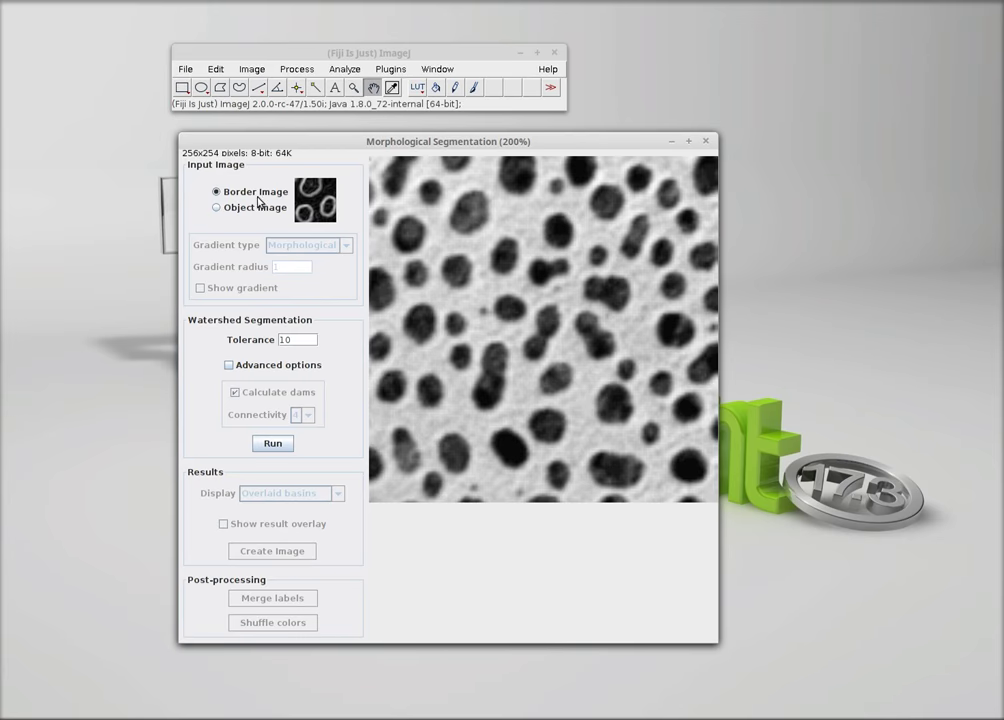
Choose Object Image as the input type and edit the gradient radius of 1
click(229, 210)
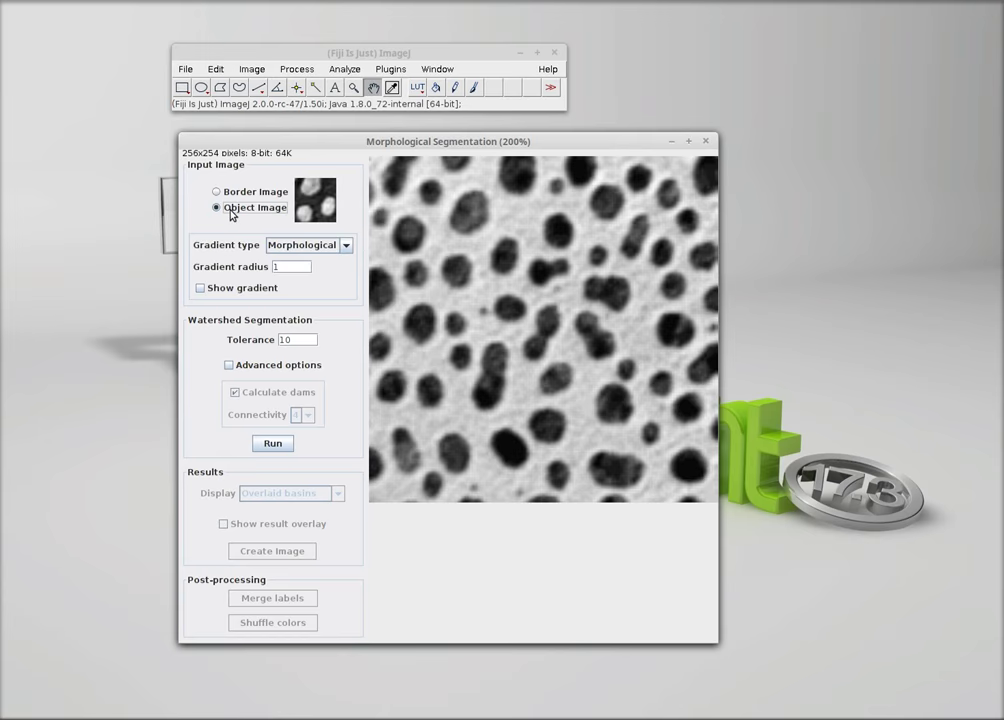
click(294, 266)
Run the watershed at tolerance 10 and bring the segmentation window above the Log
click(273, 448)
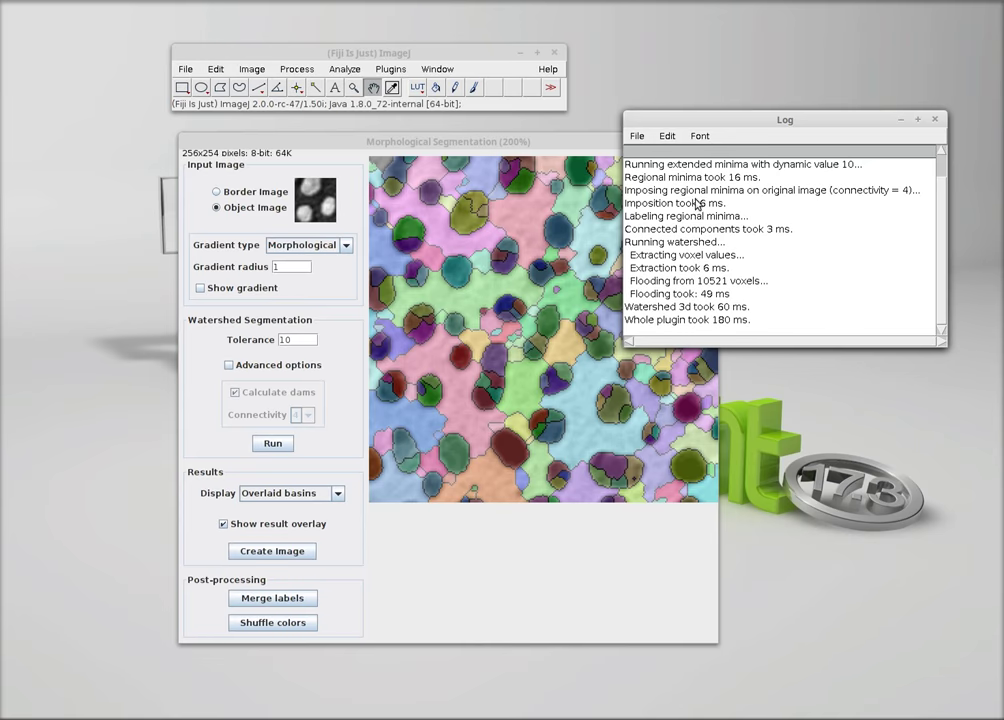
click(378, 145)
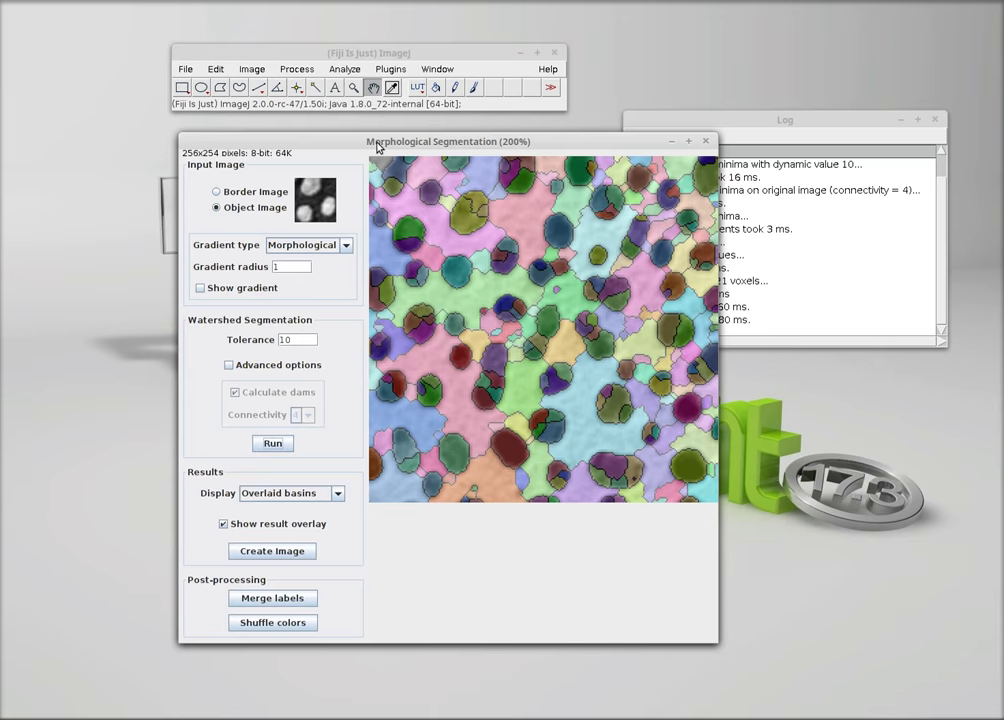
Rerun the watershed with tolerance 20, then again with tolerance 35
double_click(294, 341)
text(20)
click(275, 449)
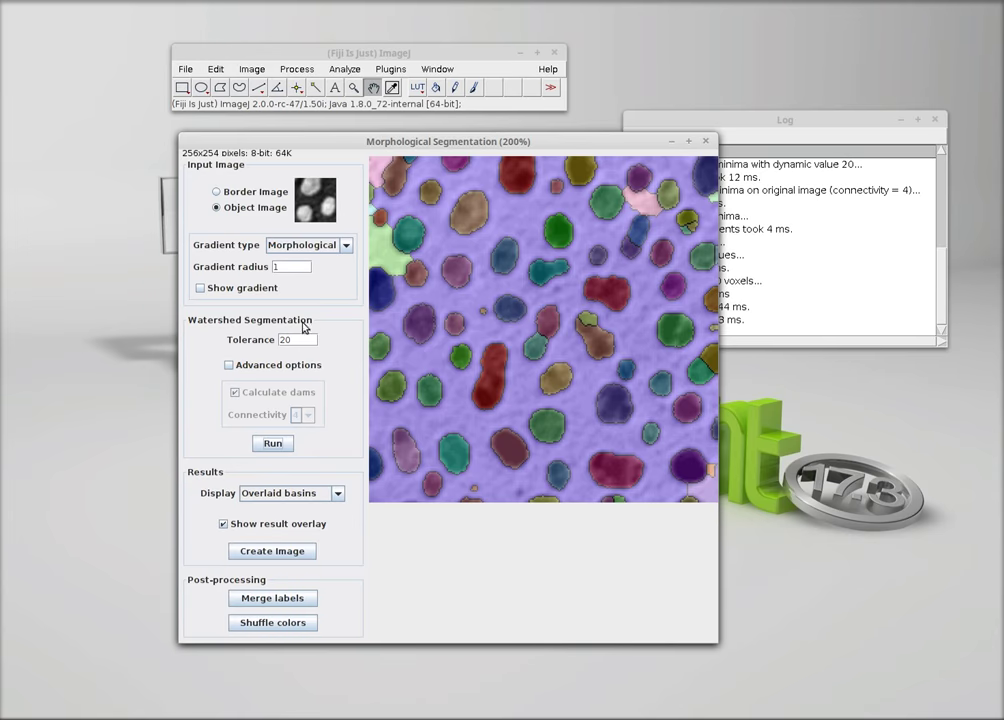
drag(305, 342, 266, 339)
click(283, 449)
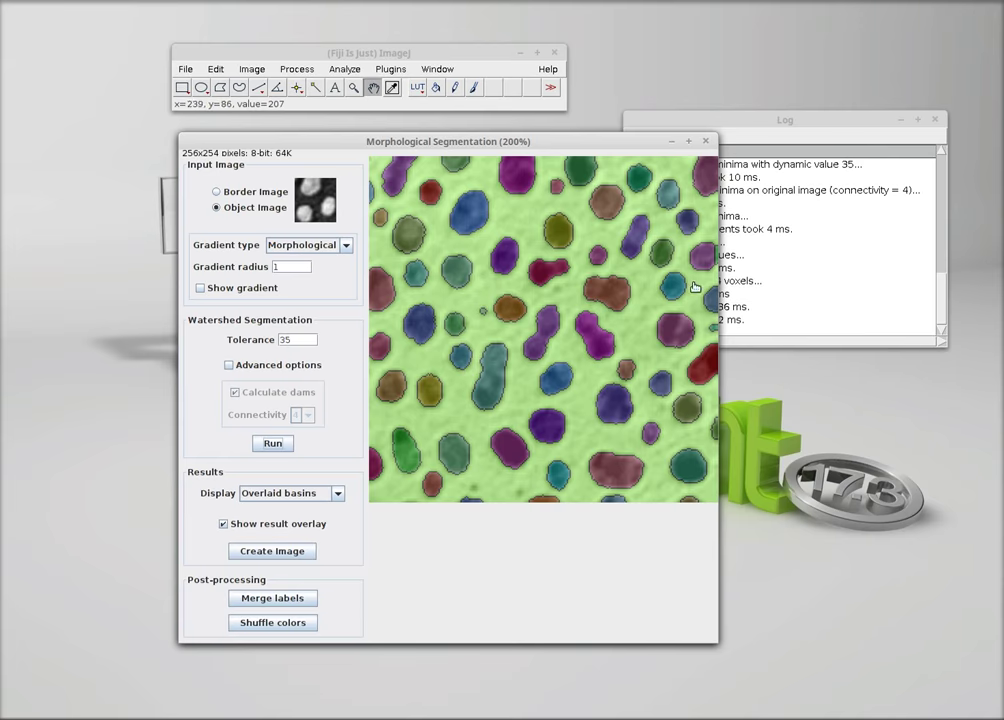
click(353, 88)
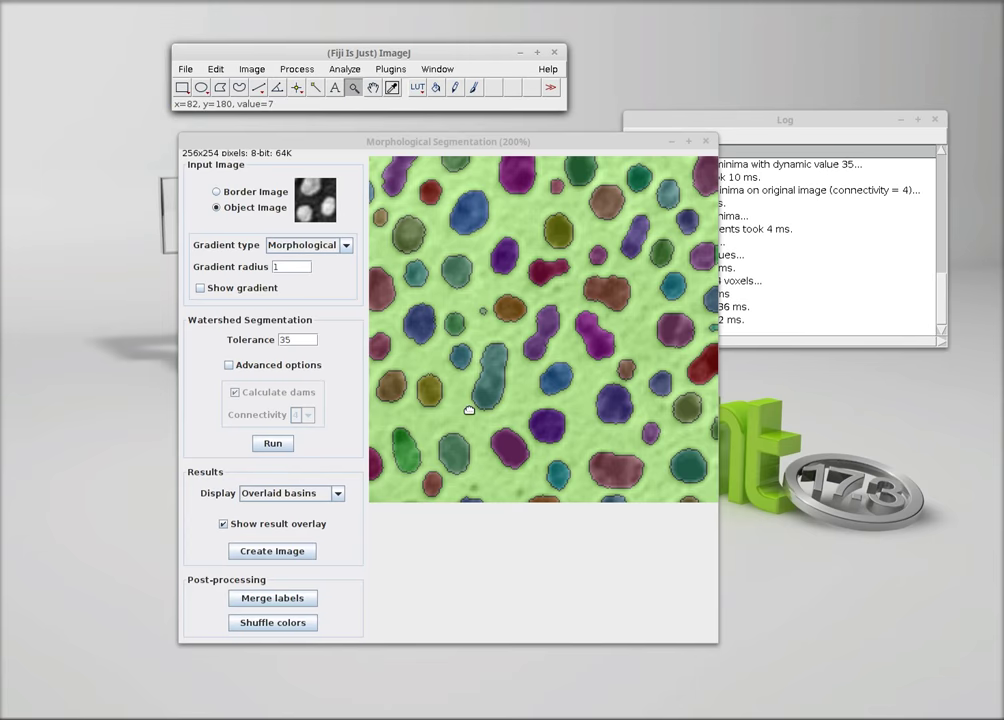
Preview the result as Overlaid dams zoomed in, then as Catchment basins
click(297, 497)
click(301, 525)
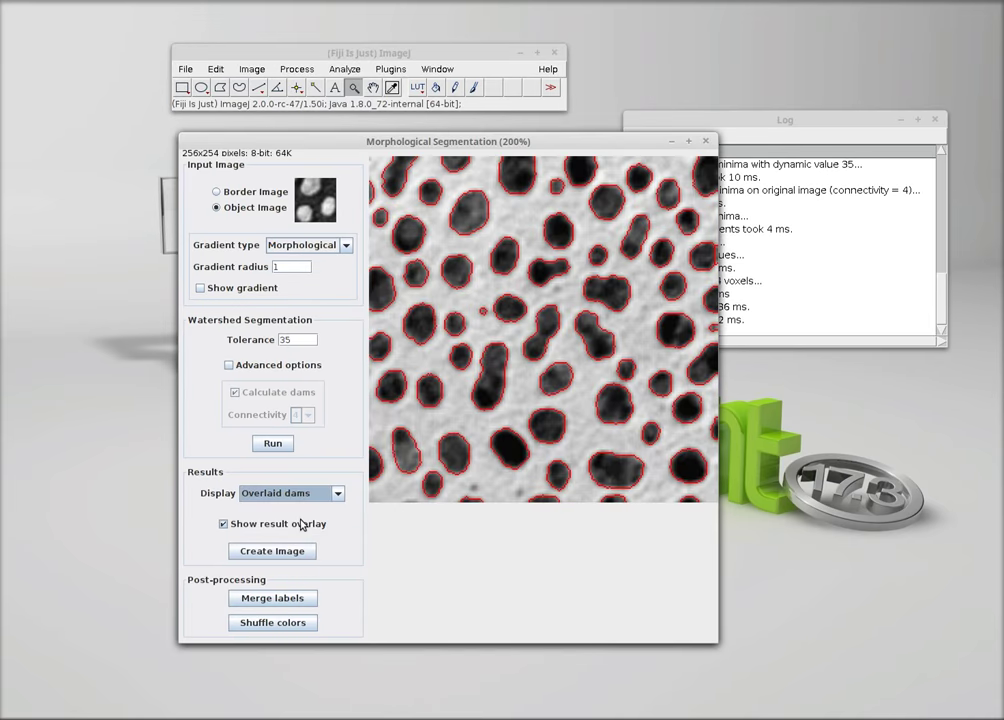
click(494, 275)
click(529, 276)
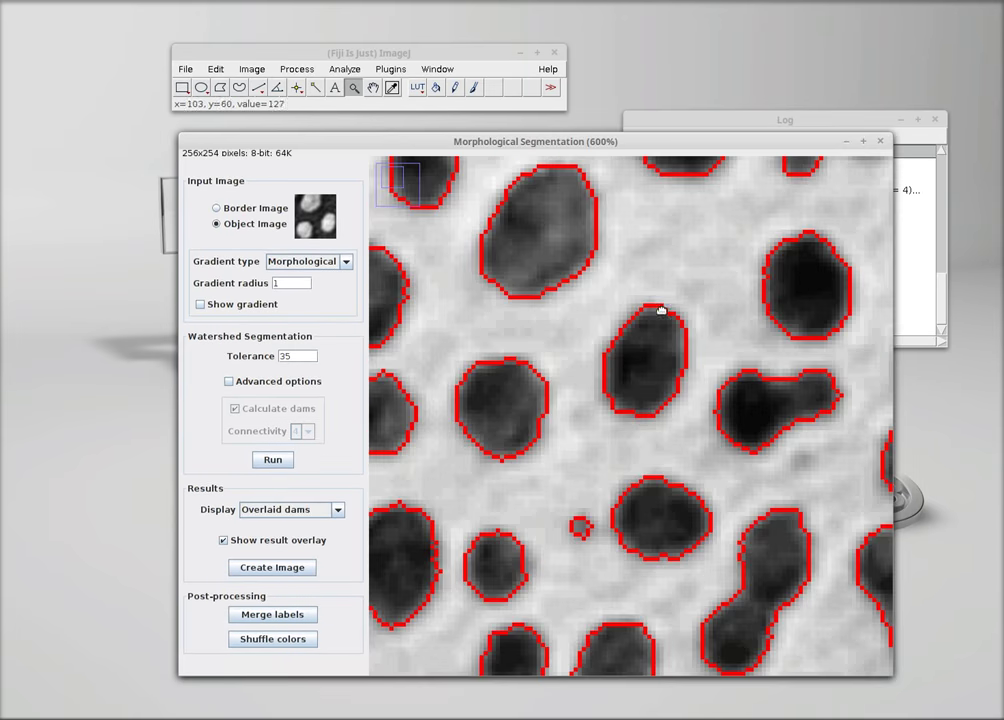
click(289, 512)
click(288, 548)
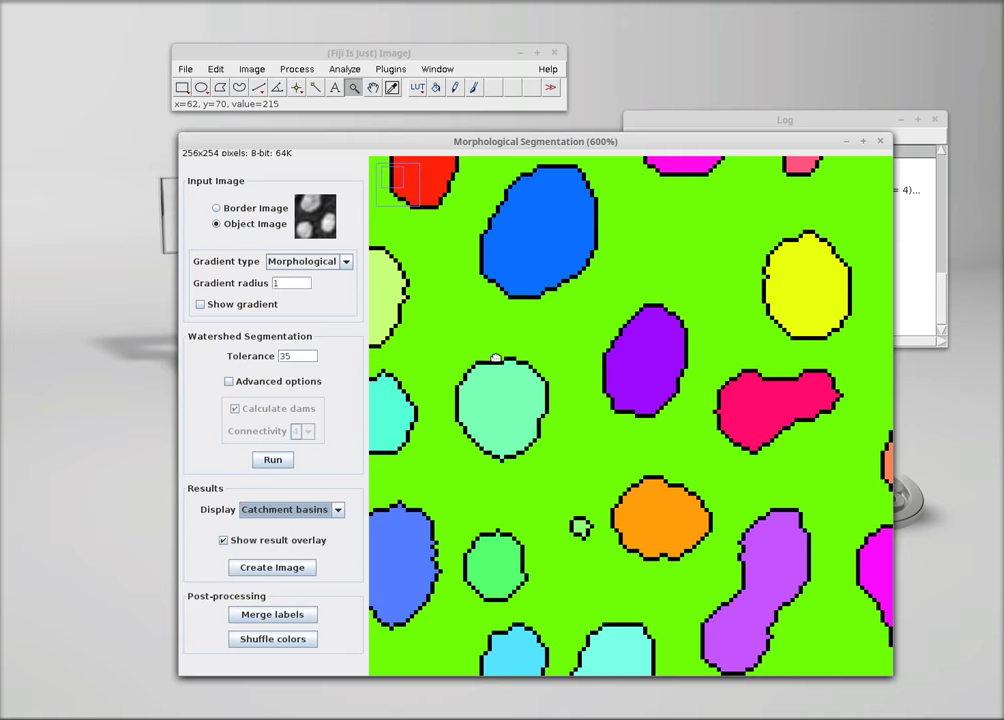
Display Watershed lines at full view and export them as blobs-watershed-lines.gif
click(289, 510)
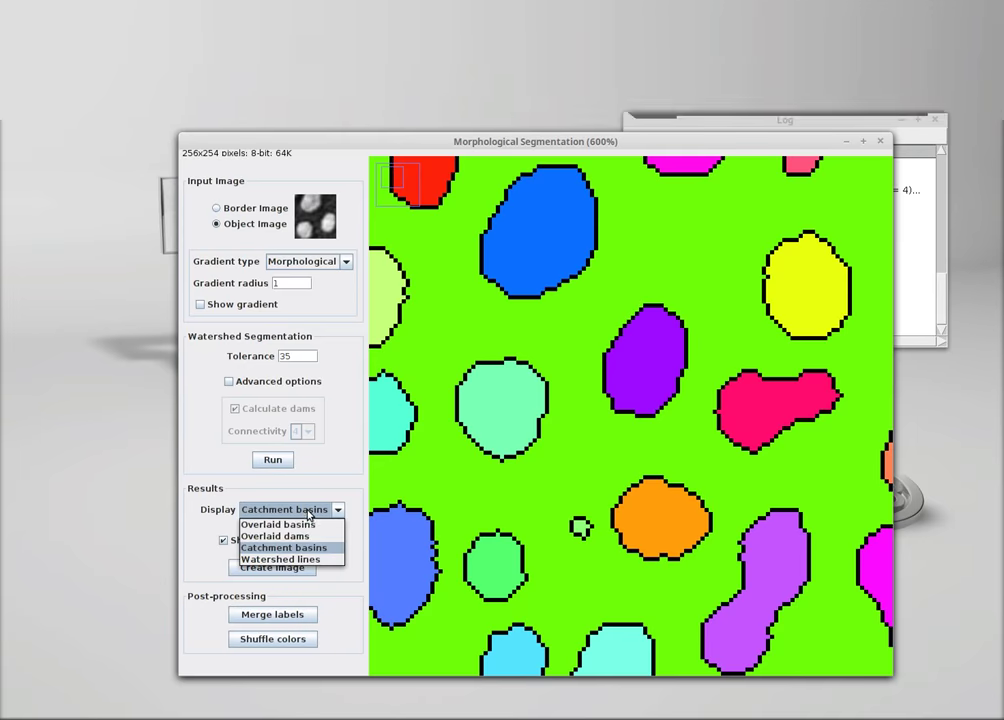
click(288, 561)
right_click(511, 335)
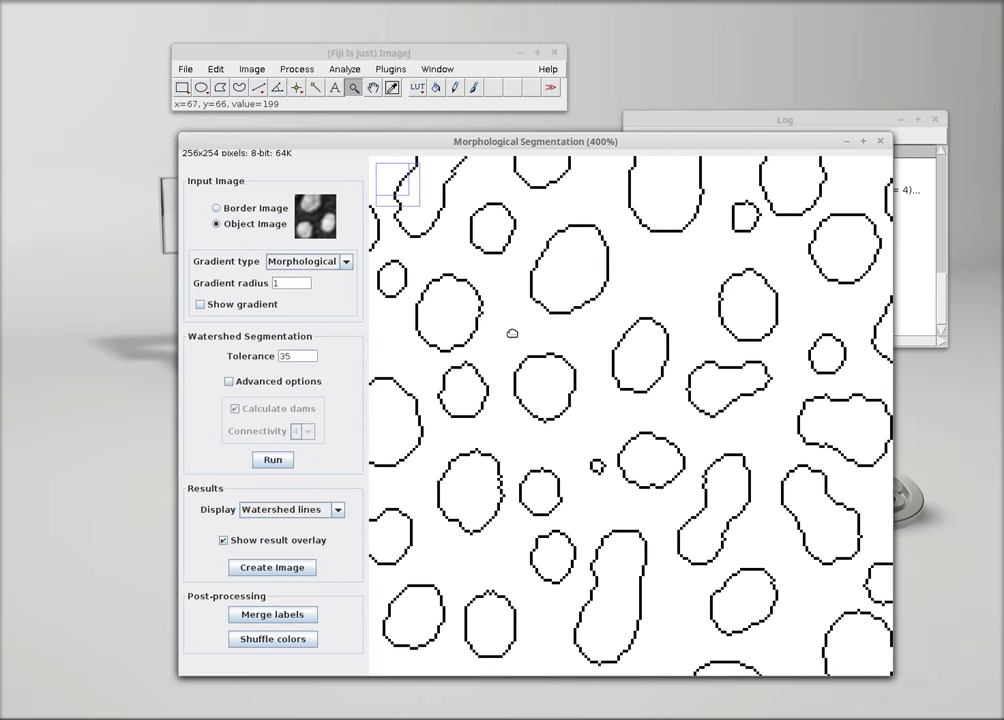
right_click(511, 335)
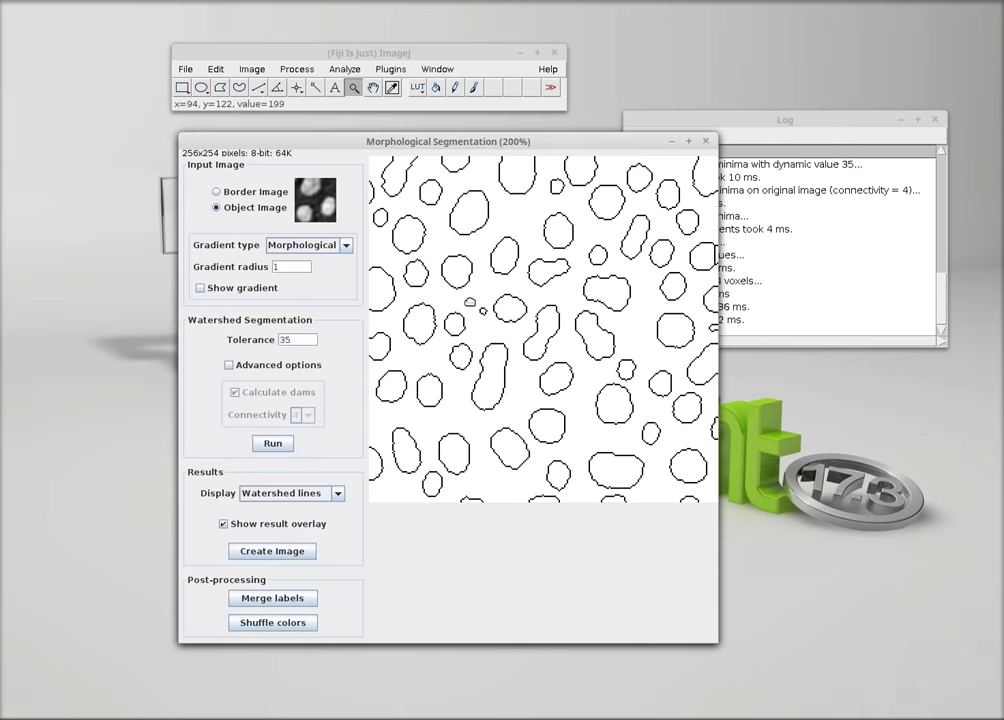
click(270, 552)
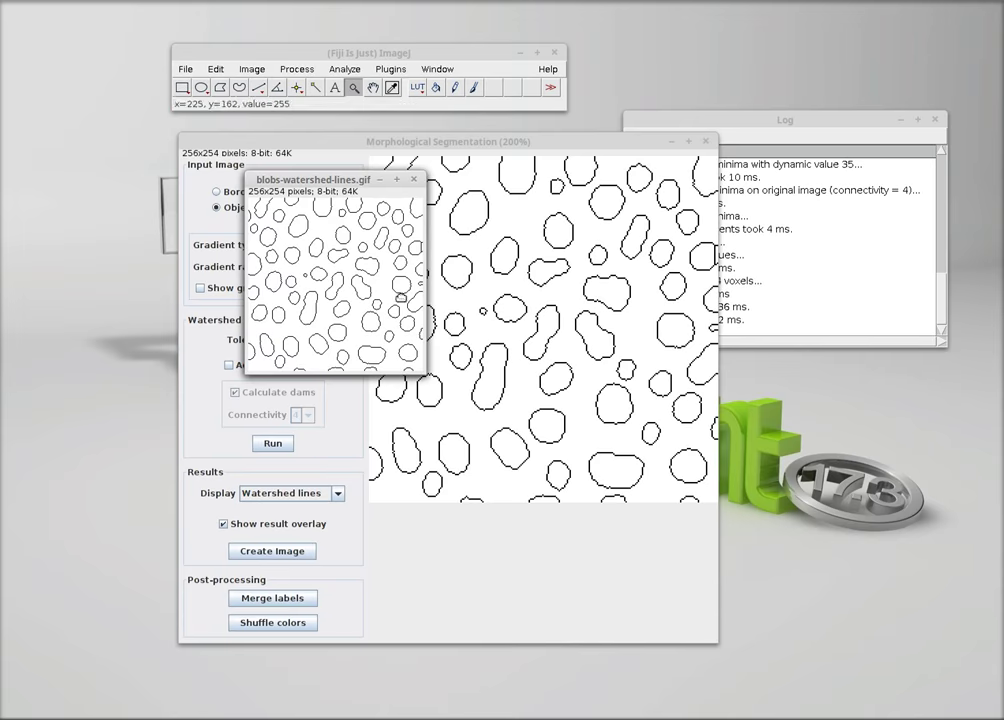
Move blobs-watershed-lines.gif to the top right and toggle the result overlay to compare with the original
drag(335, 180, 855, 163)
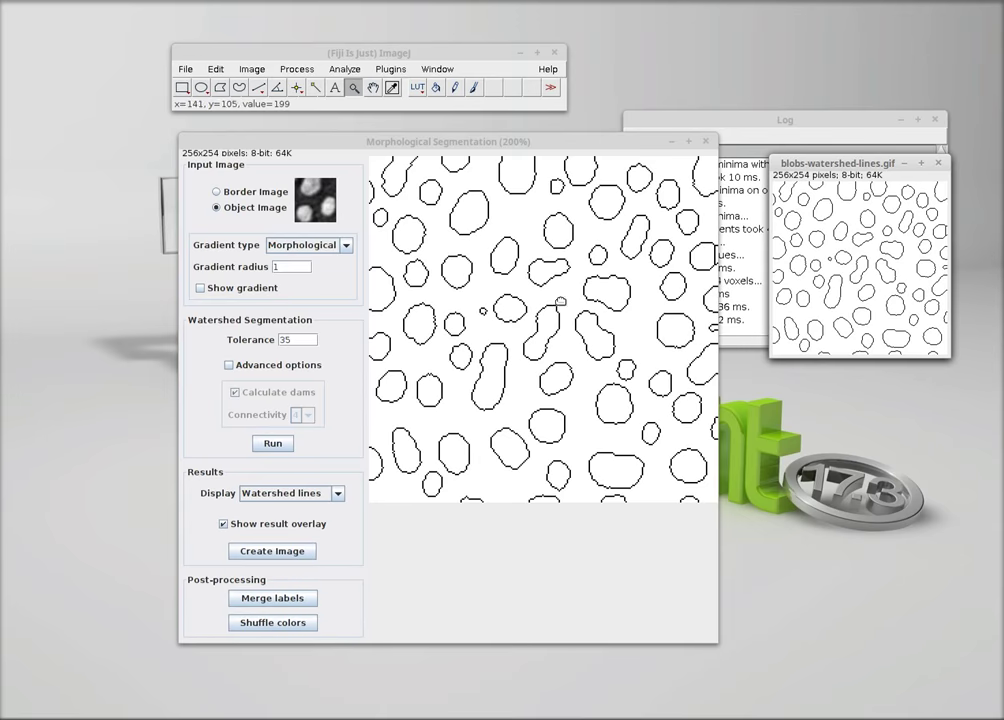
click(224, 524)
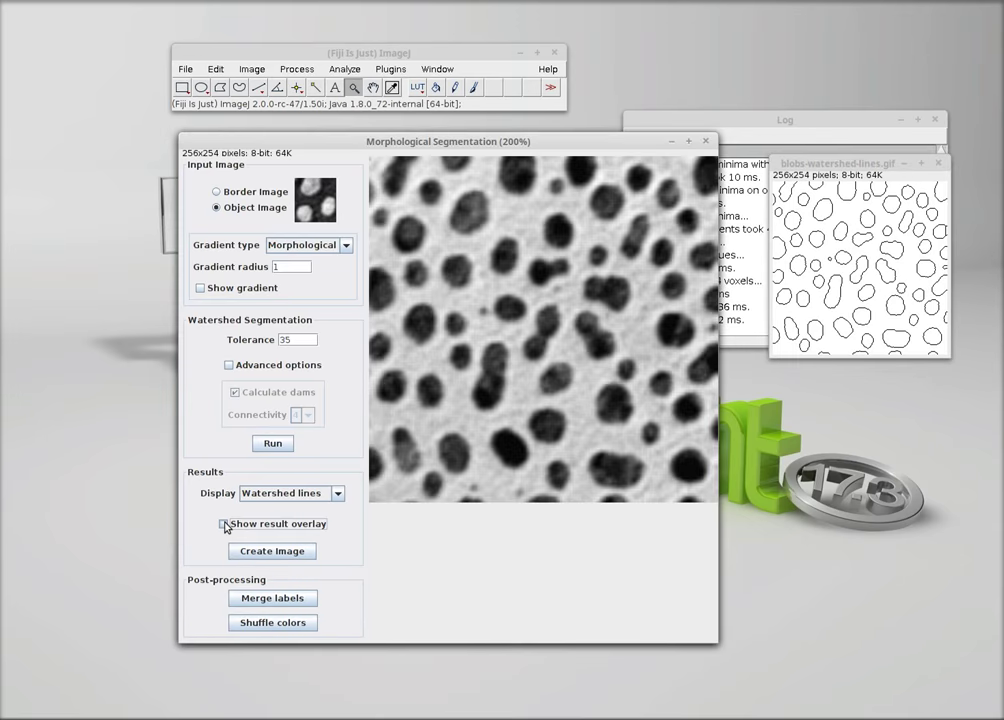
click(224, 524)
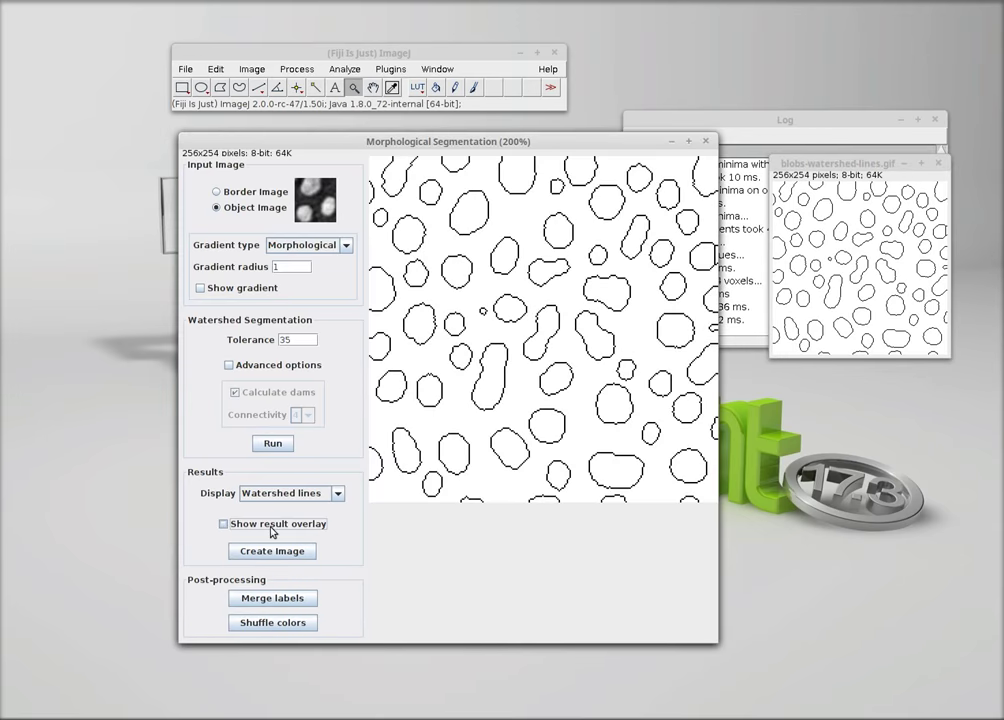
click(267, 525)
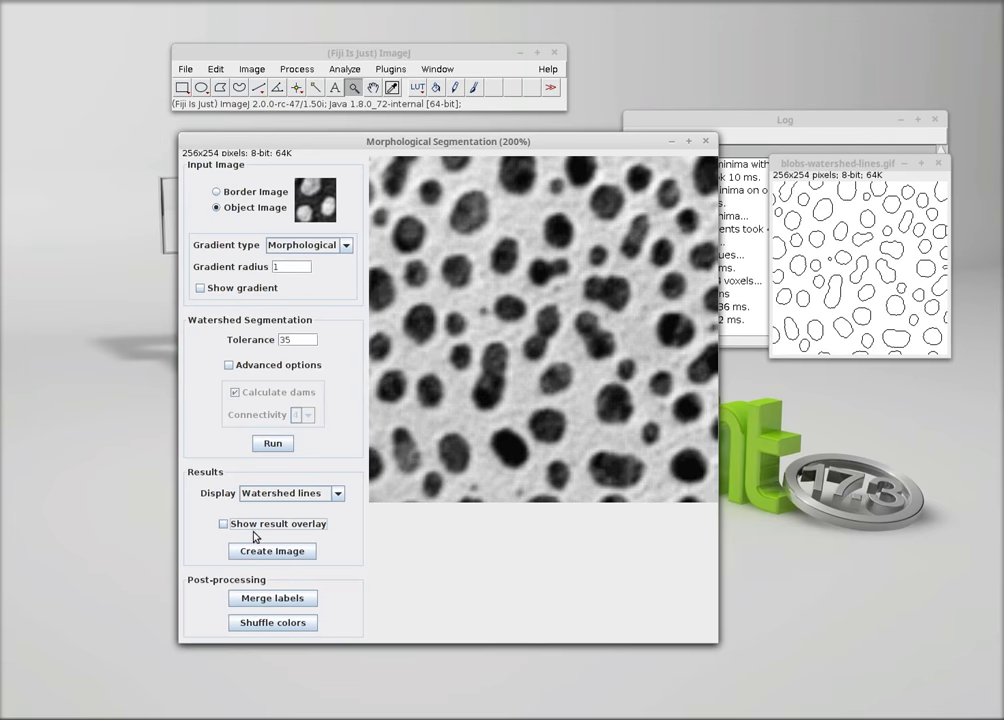
click(224, 524)
click(280, 493)
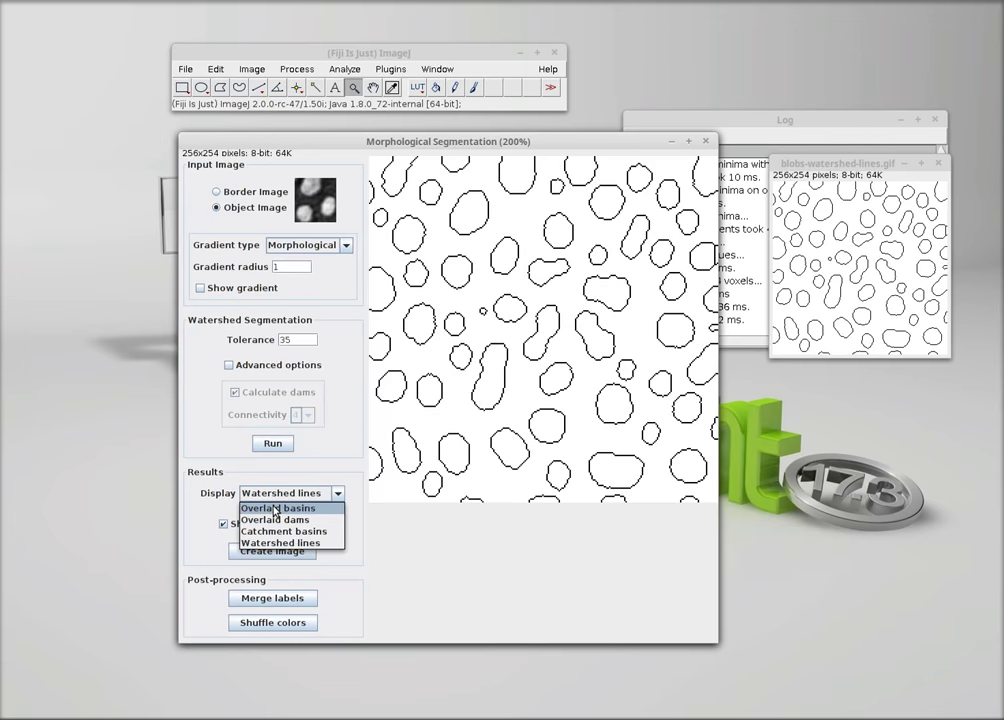
Display Overlaid basins and zoom in closely on the coloured blobs
click(272, 507)
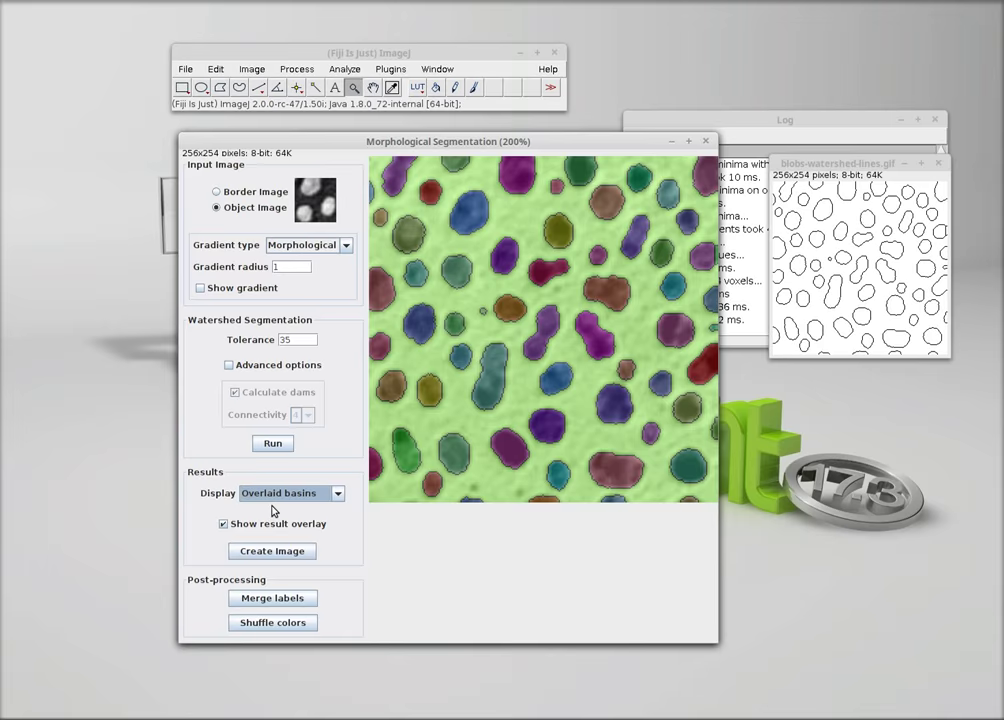
click(491, 278)
click(509, 285)
click(509, 285)
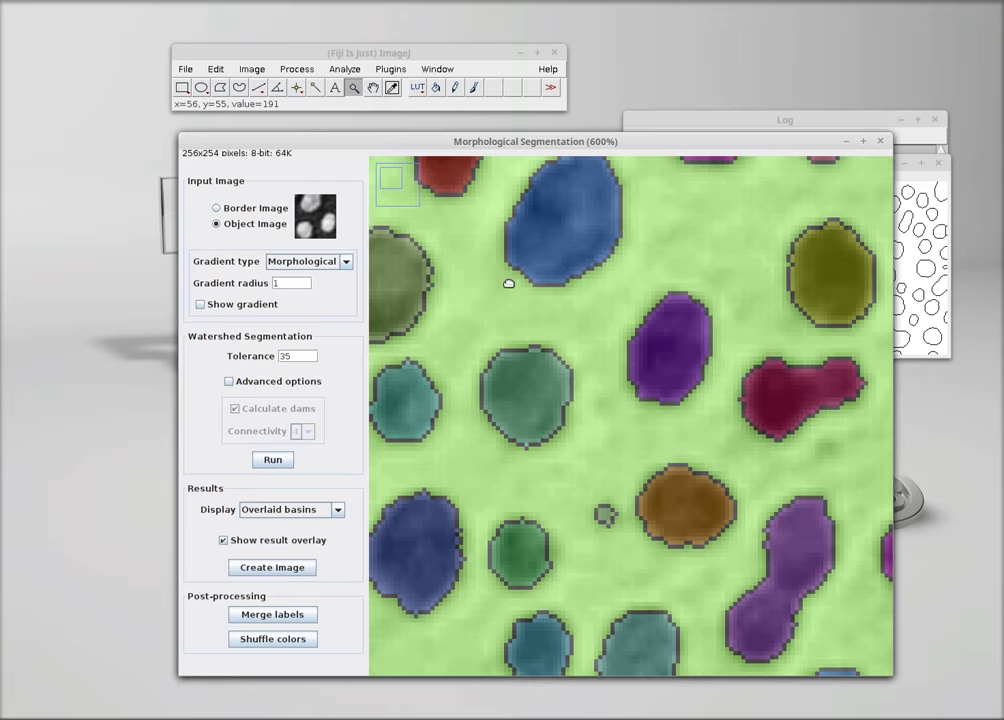
click(515, 356)
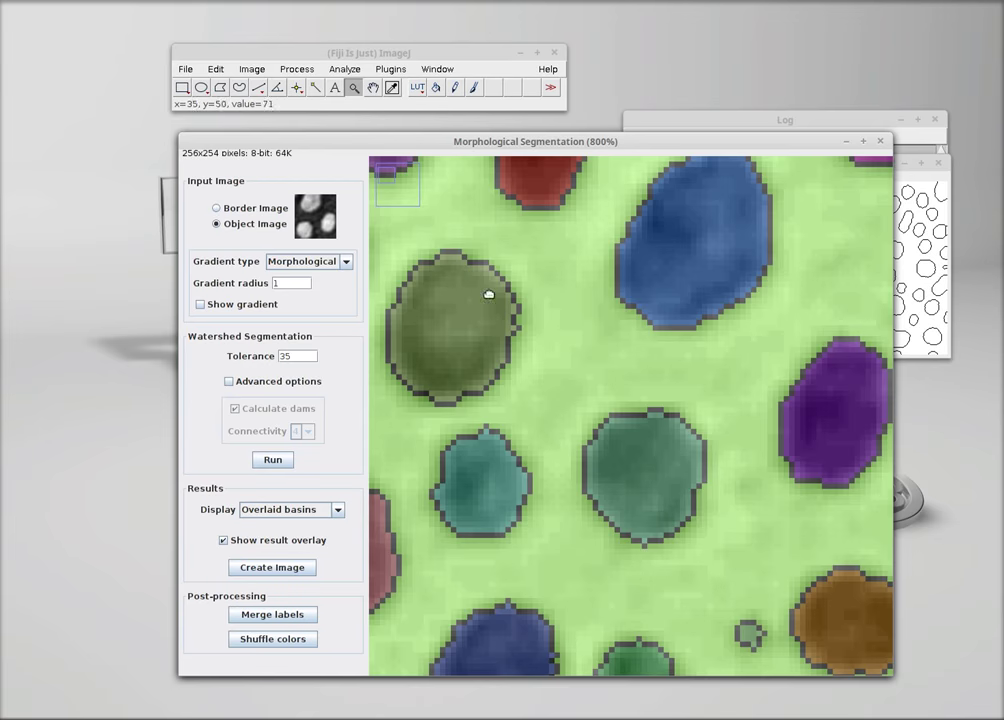
Uncheck Calculate dams under Advanced options, rerun the watershed, and zoom back out
click(234, 382)
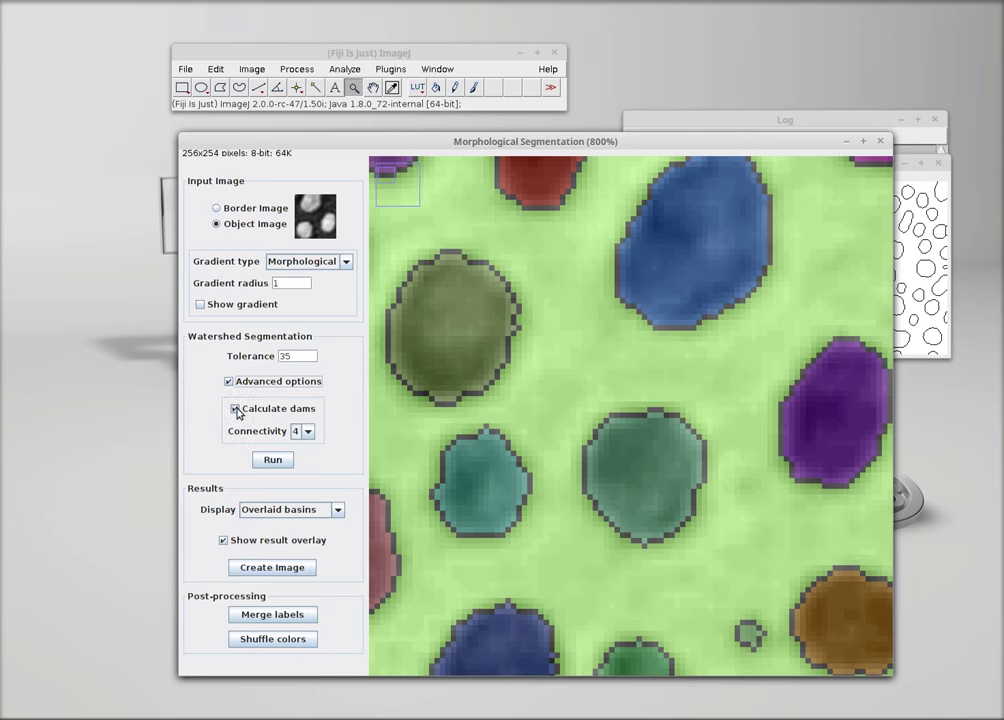
click(235, 409)
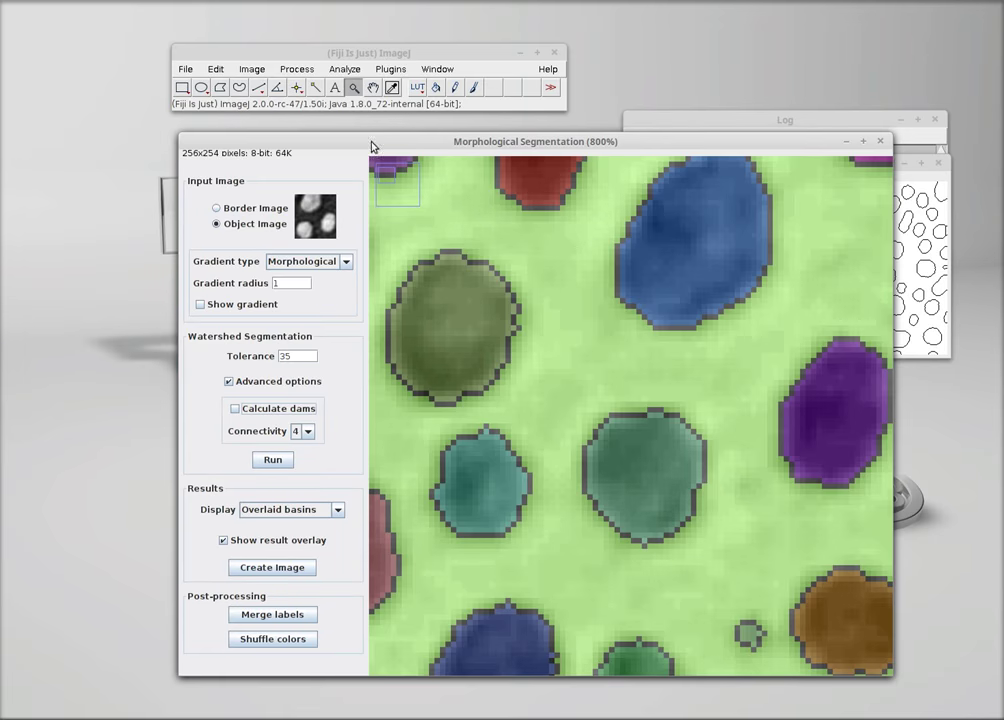
drag(372, 143, 332, 141)
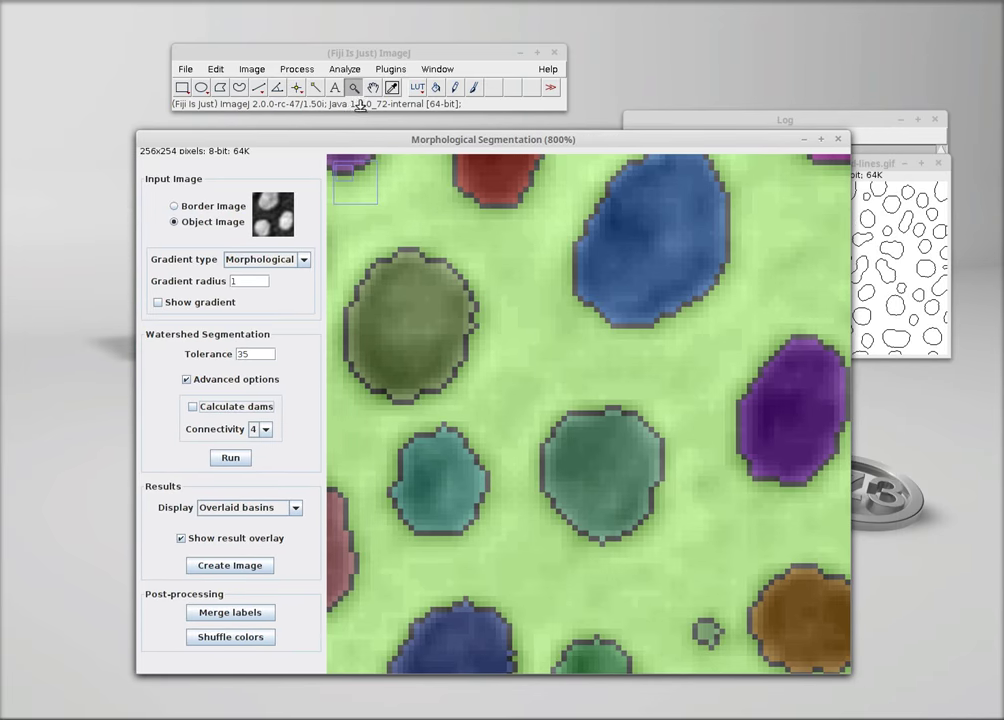
click(231, 458)
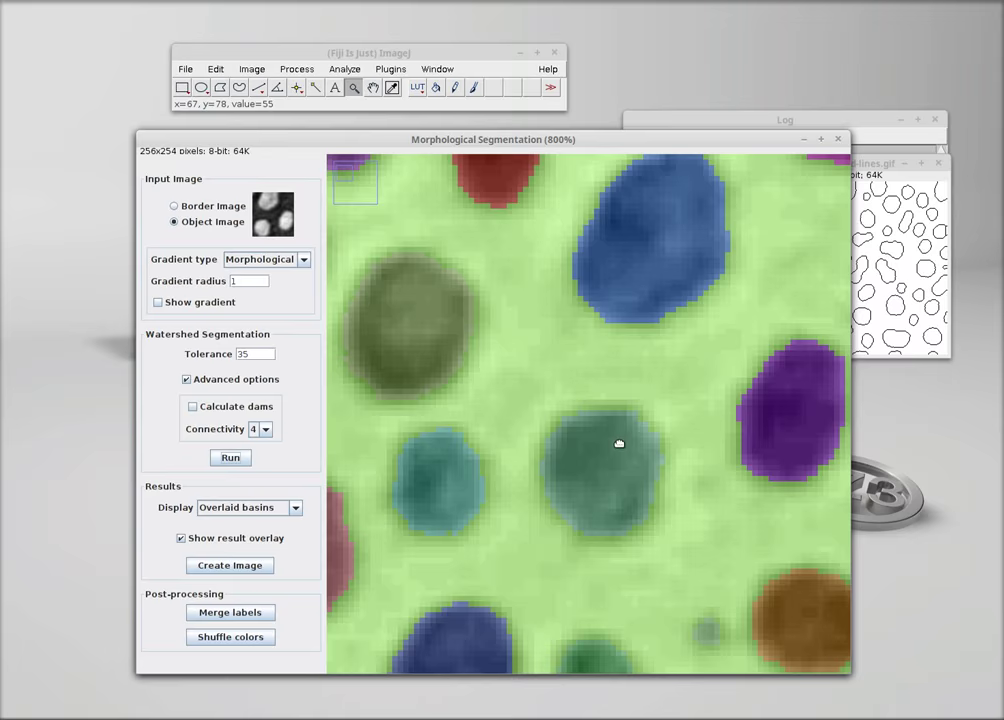
right_click(528, 355)
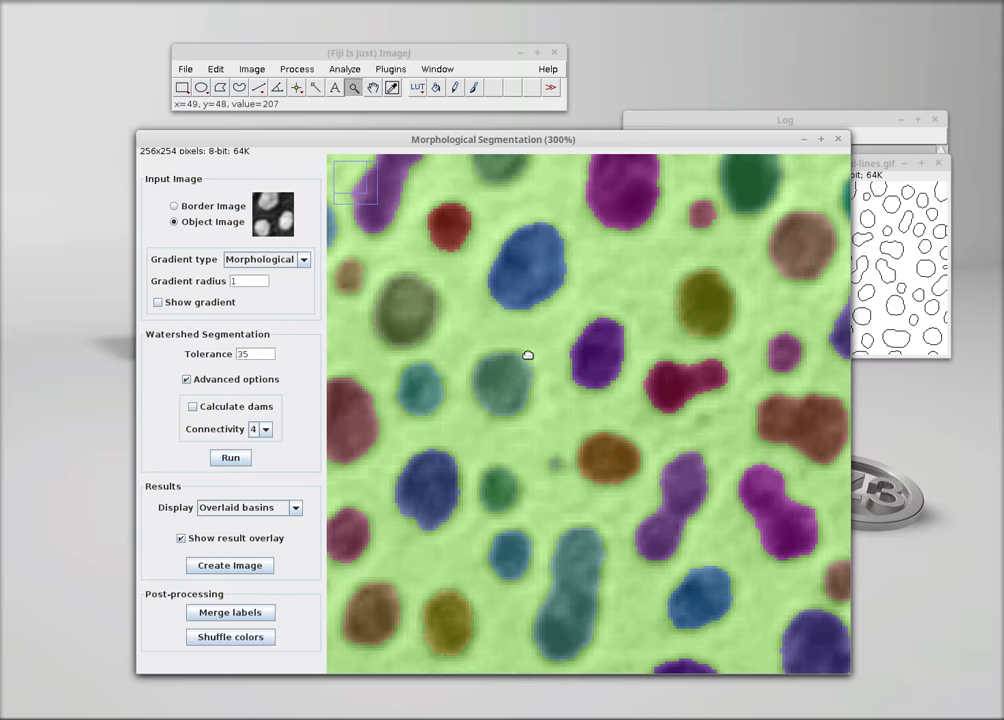
right_click(528, 355)
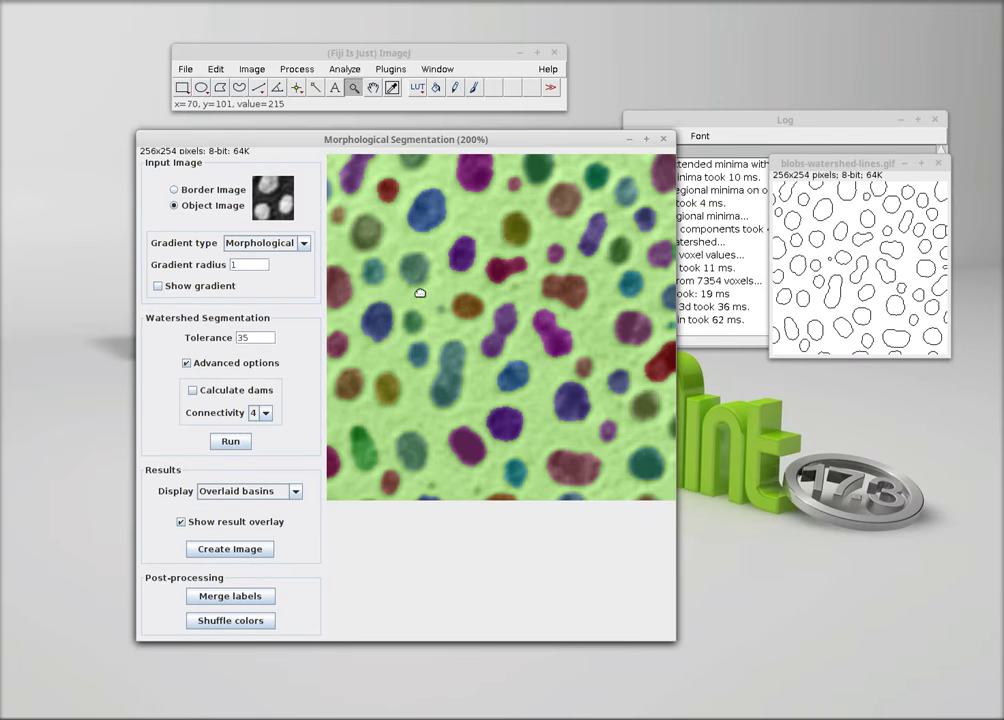
Switch the display to Catchment basins and shuffle colours five times until the background is magenta
click(240, 491)
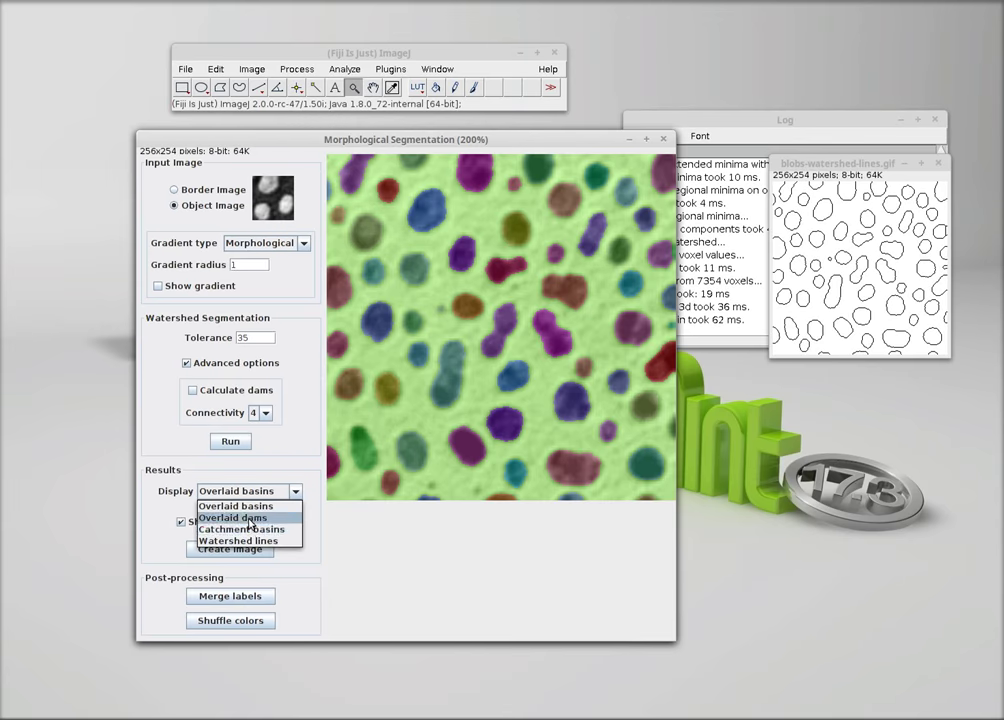
click(248, 529)
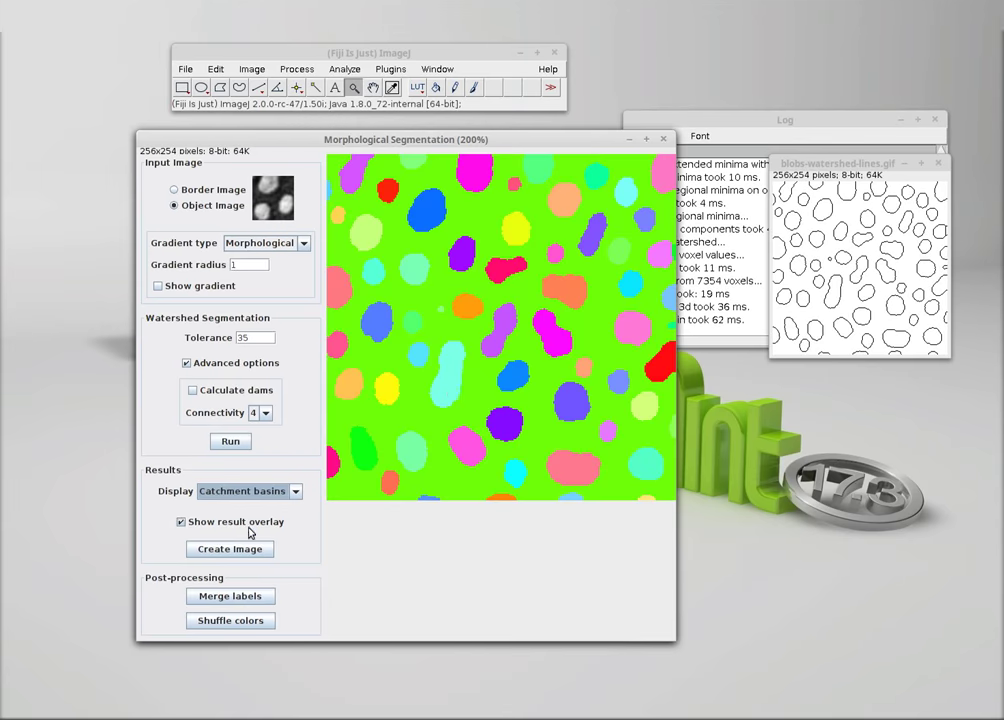
click(223, 623)
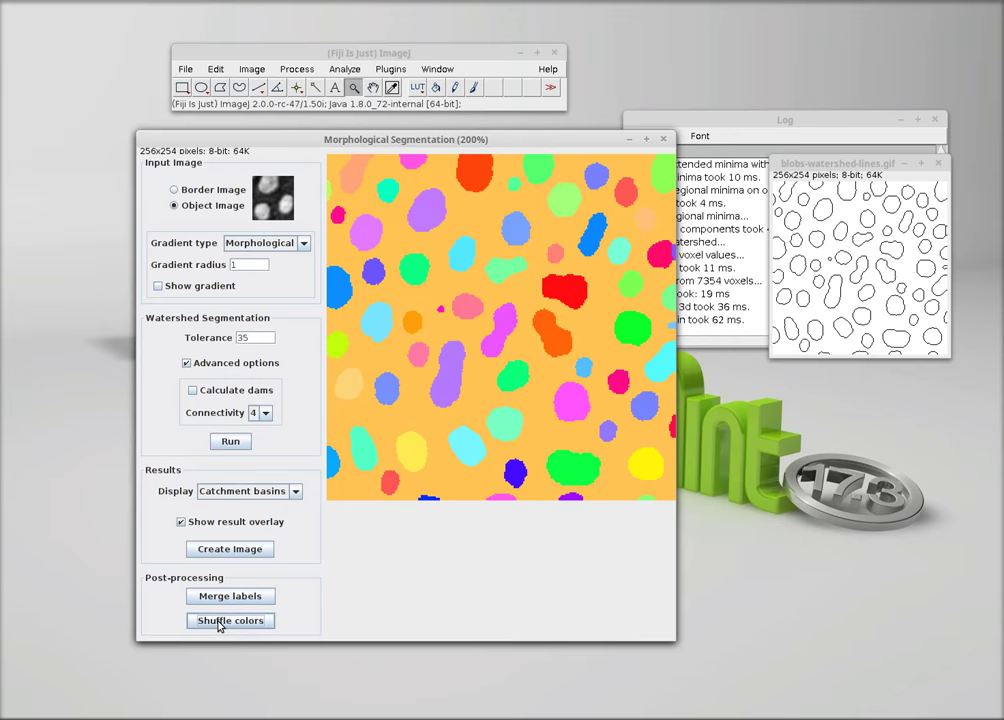
click(220, 621)
click(220, 622)
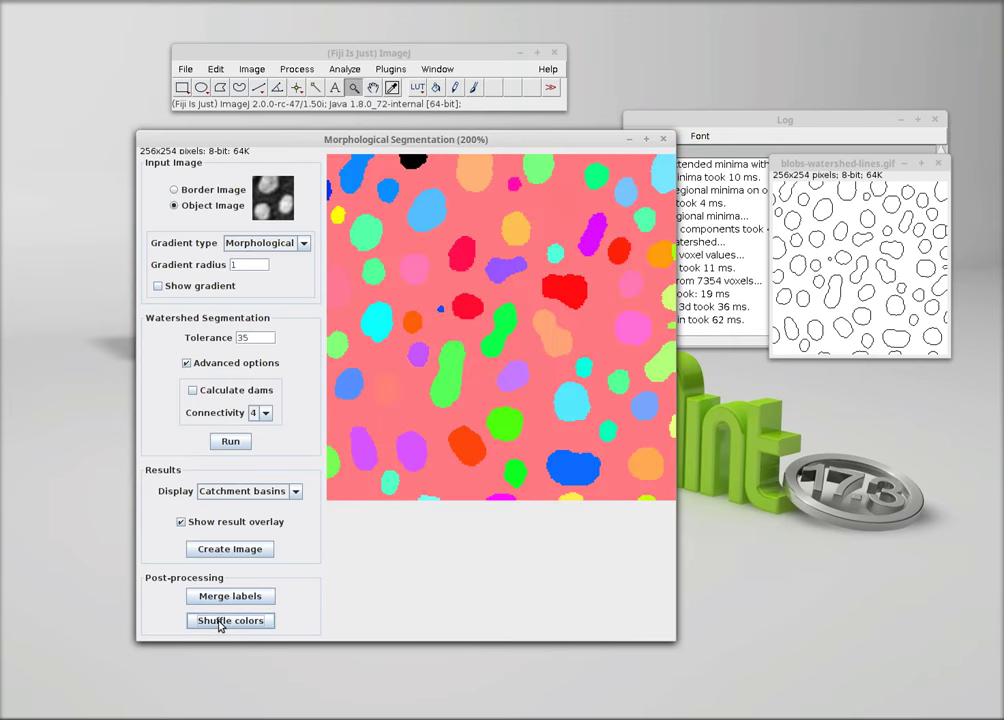
click(221, 622)
click(221, 622)
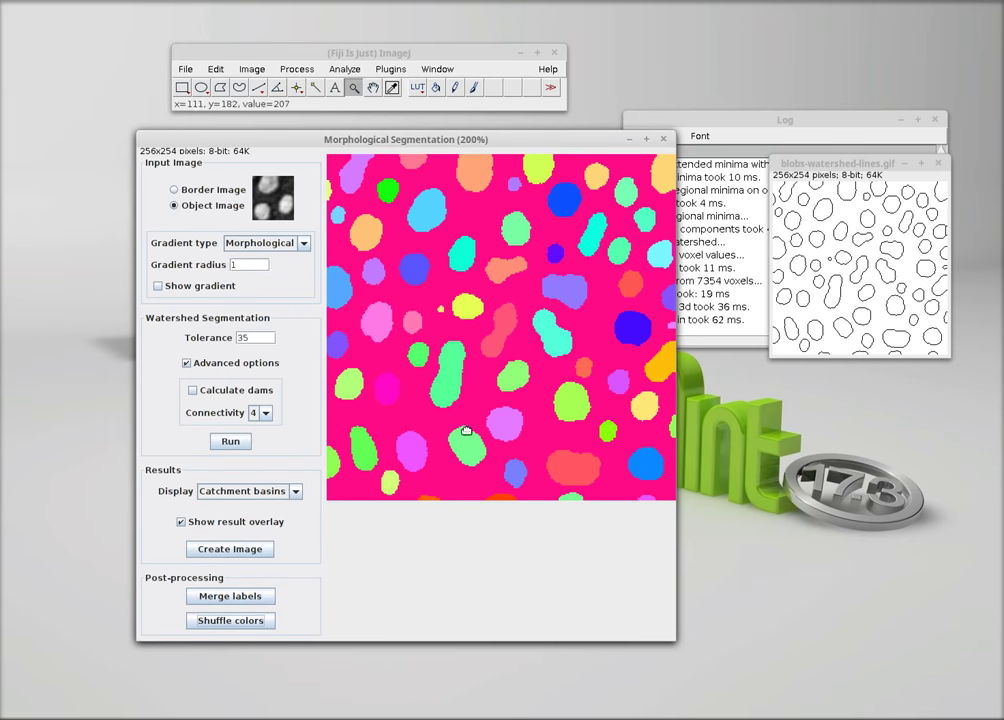
Mark a blob with the Multi-point tool and merge labels 19, 25, 33 and 35
click(297, 89)
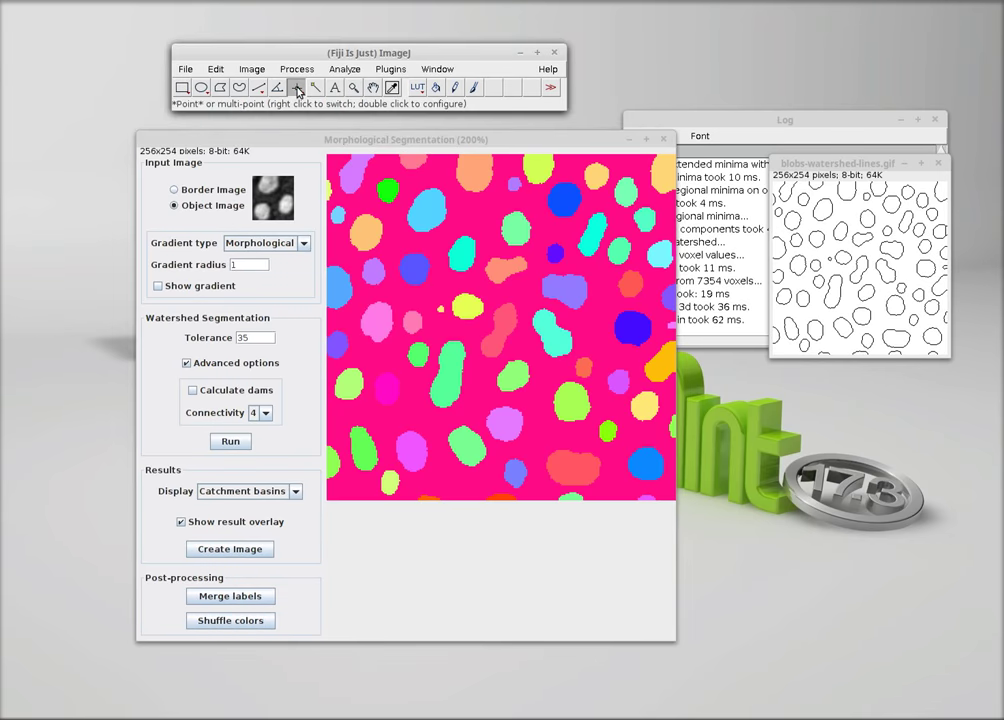
click(432, 242)
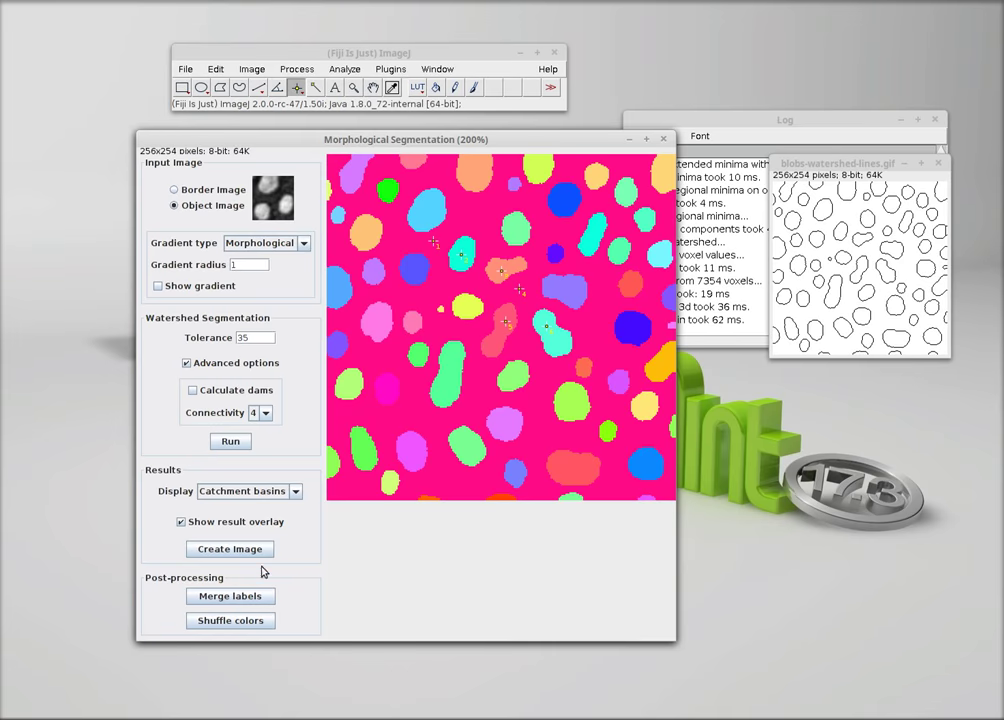
click(257, 597)
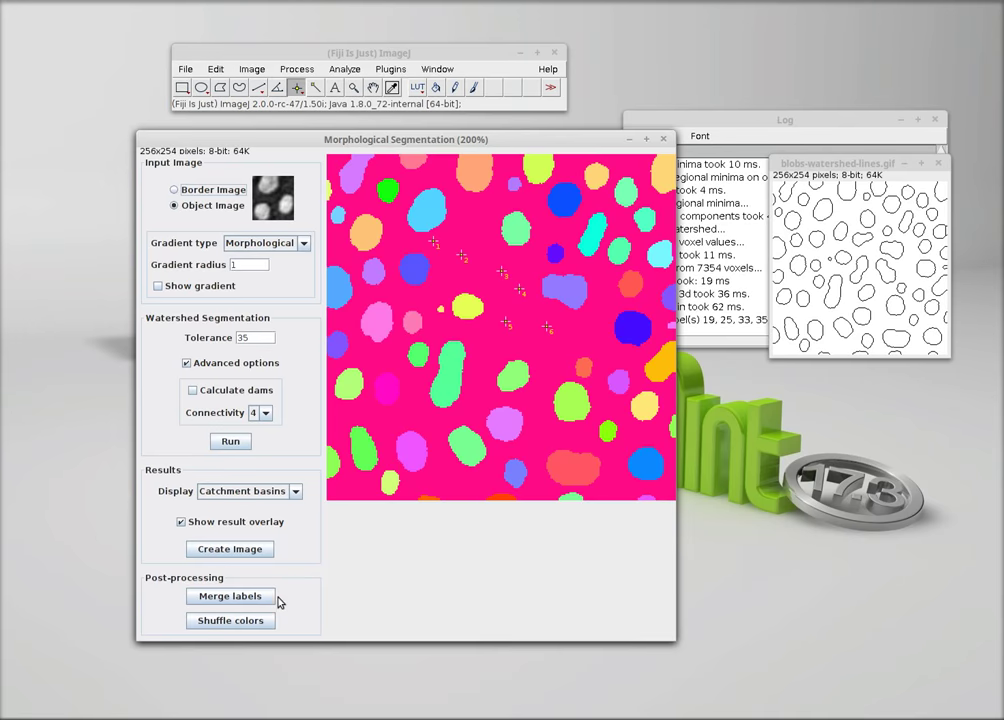
Close the Morphological Segmentation window and shift the blobs.gif window slightly left
click(663, 140)
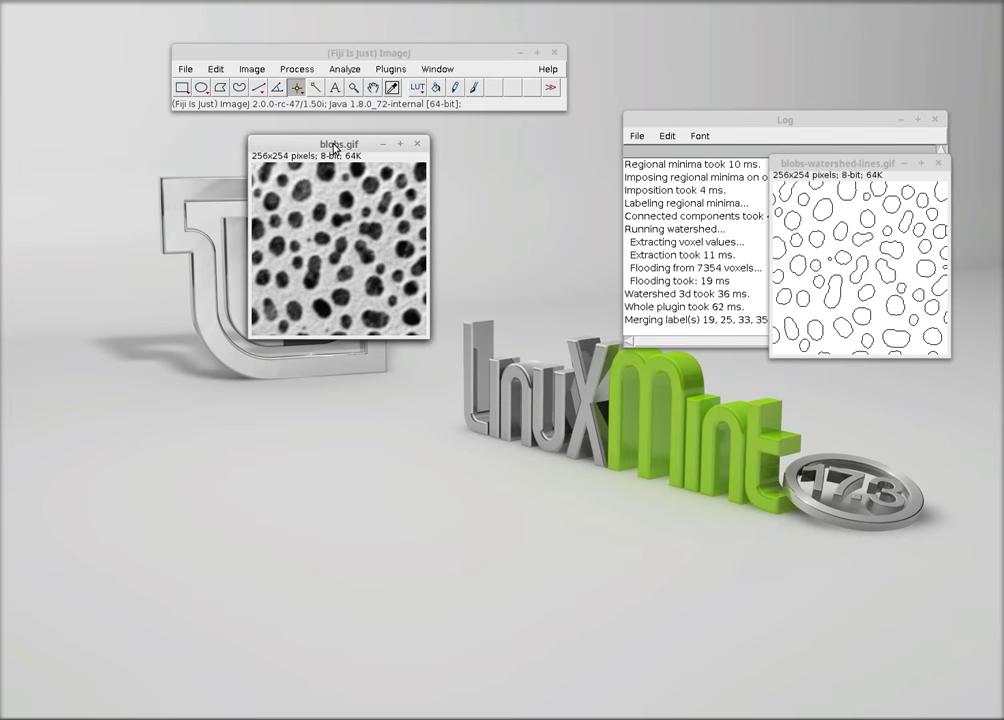
drag(333, 148, 290, 154)
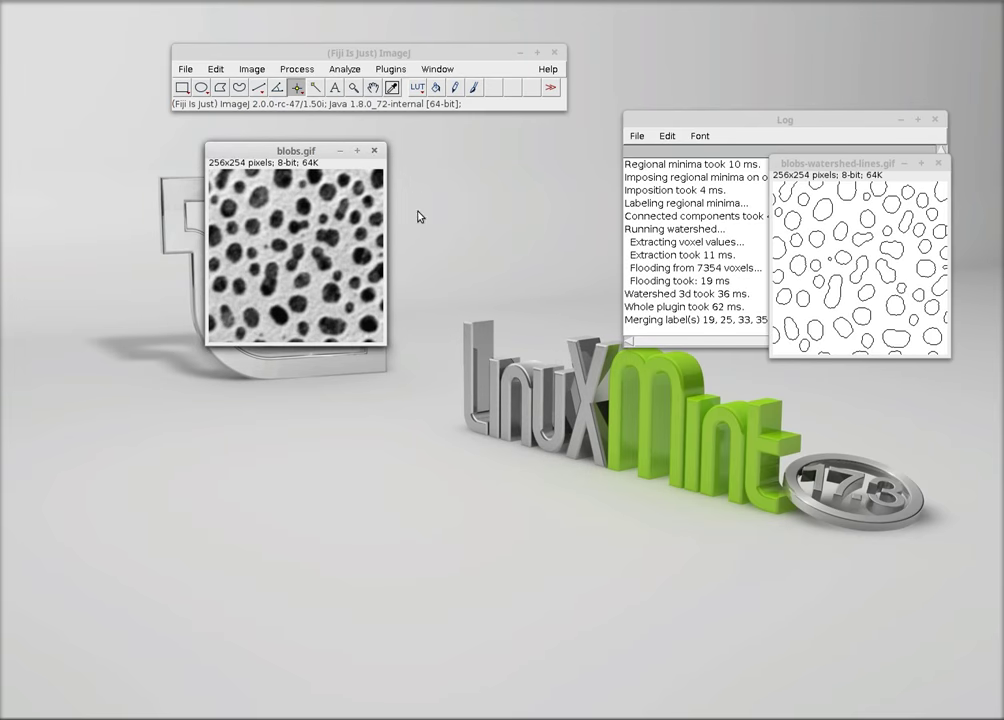